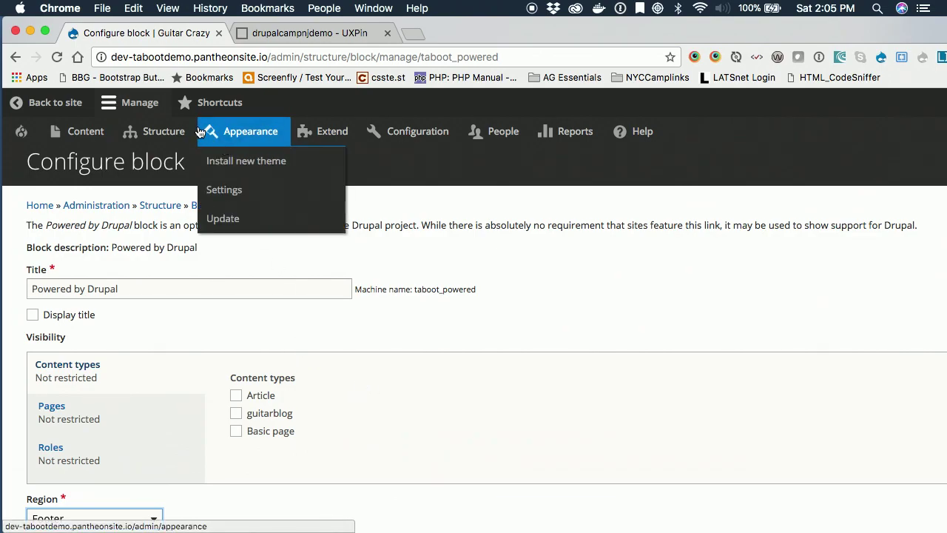
- Start a new content type and name it liveclass
{"action": "mouse_move", "coordinate": [187, 131]}
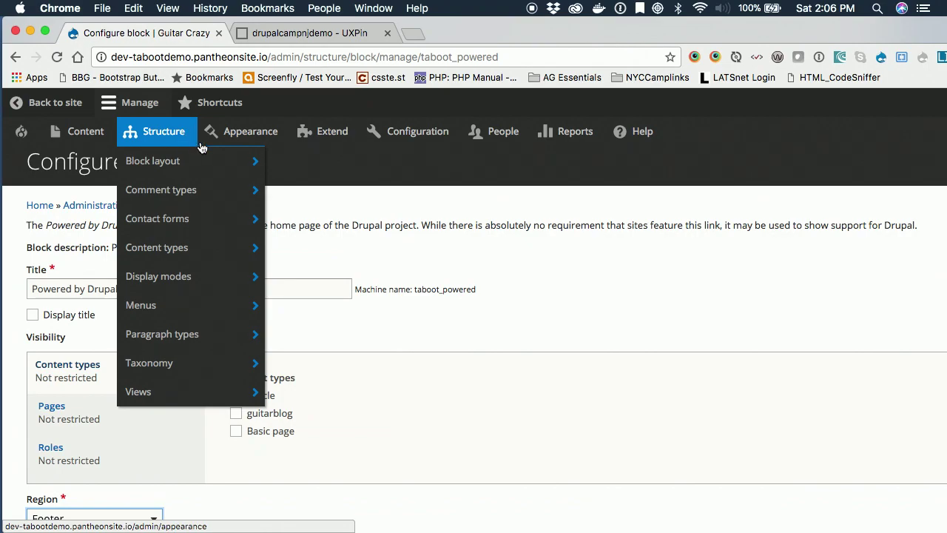
{"action": "mouse_move", "coordinate": [170, 246]}
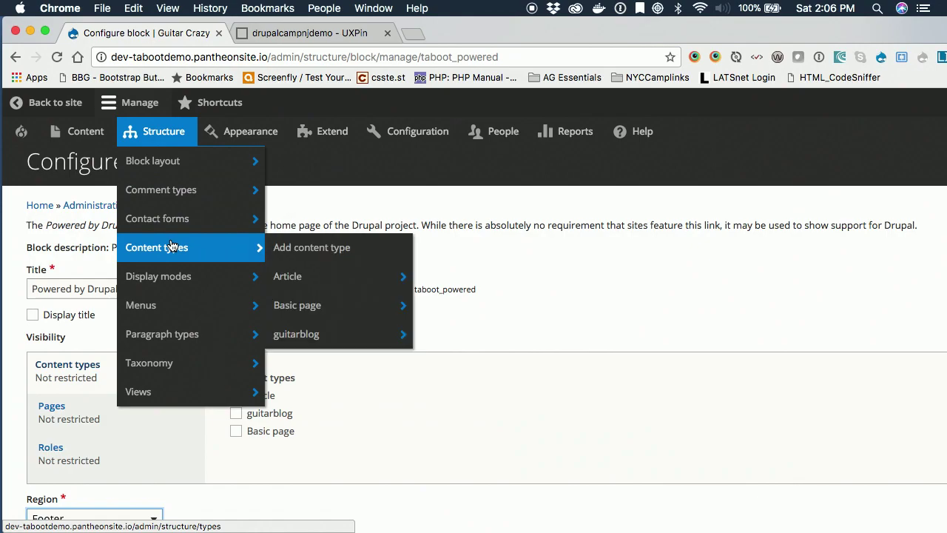
{"action": "left_click", "coordinate": [318, 253]}
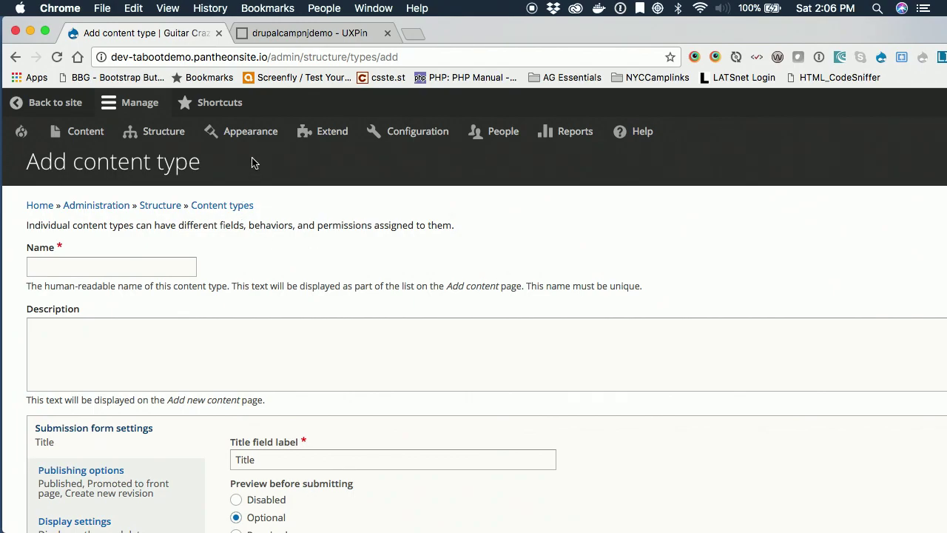
{"action": "mouse_move", "coordinate": [295, 139]}
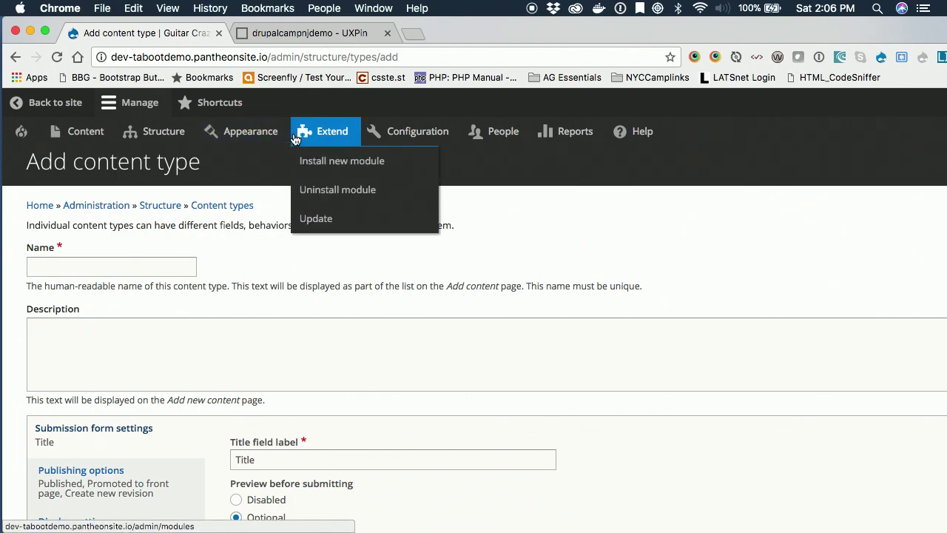
{"action": "mouse_move", "coordinate": [20, 136]}
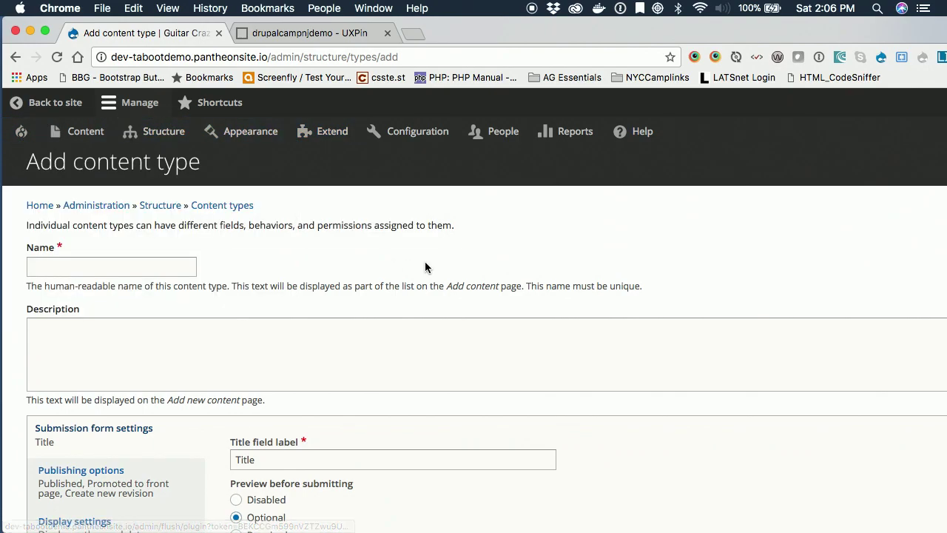
{"action": "left_click", "coordinate": [124, 271]}
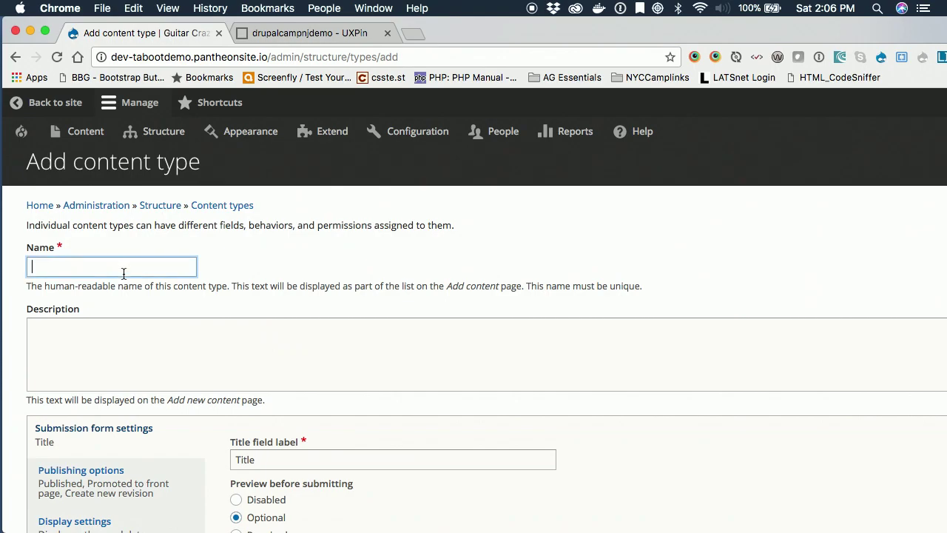
{"action": "type", "text": "li"}
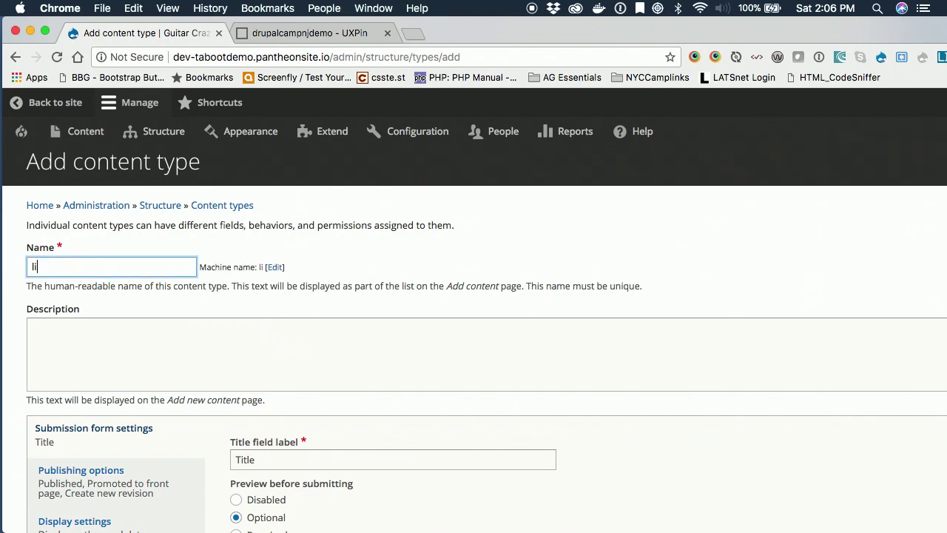
{"action": "type", "text": "veclass"}
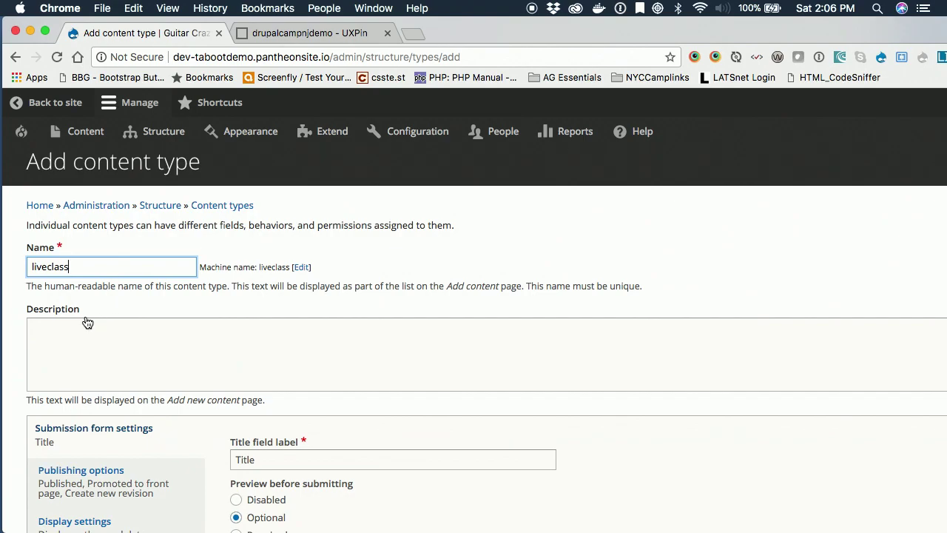
- Enter "Because Im Guitar Crazy" as the description of the liveclass content type
{"action": "left_click", "coordinate": [126, 349]}
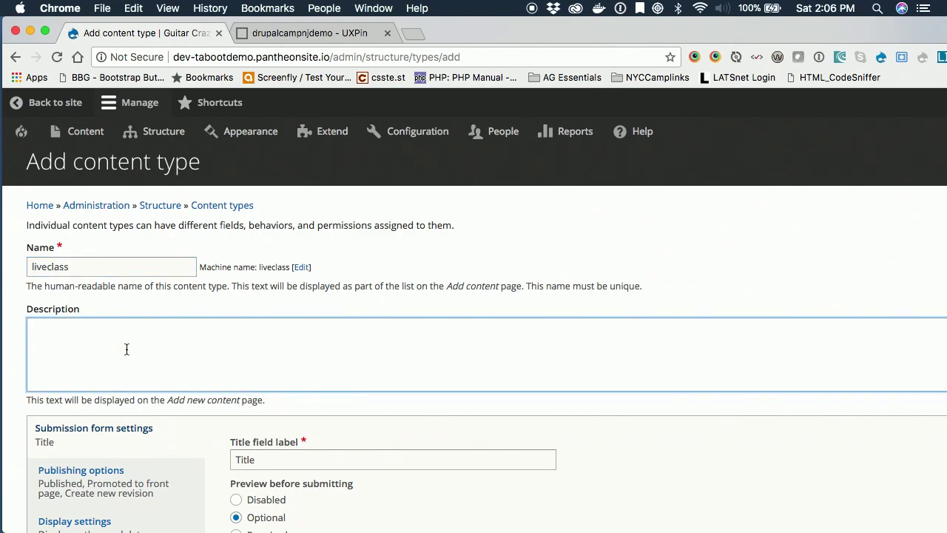
{"action": "type", "text": "Bec"}
{"action": "type", "text": "Beca"}
{"action": "type", "text": "cu"}
{"action": "key", "text": "BackSpace"}
{"action": "key", "text": "BackSpace"}
{"action": "key", "text": "BackSpace"}
{"action": "type", "text": "ause Im Guitar Crazy"}
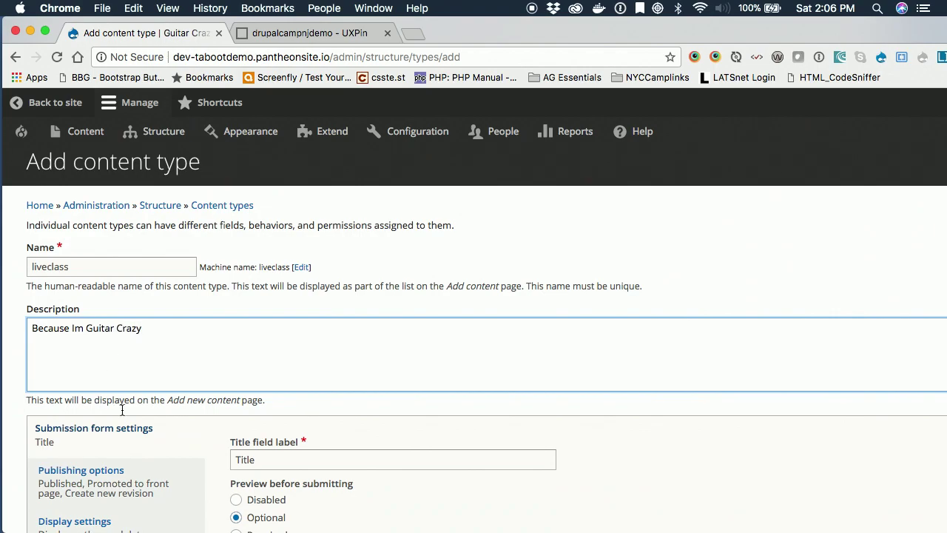
- Save the liveclass content type with its default submission settings and continue to managing its fields
{"action": "scroll", "coordinate": [148, 442], "scroll_direction": "down", "scroll_amount": 5}
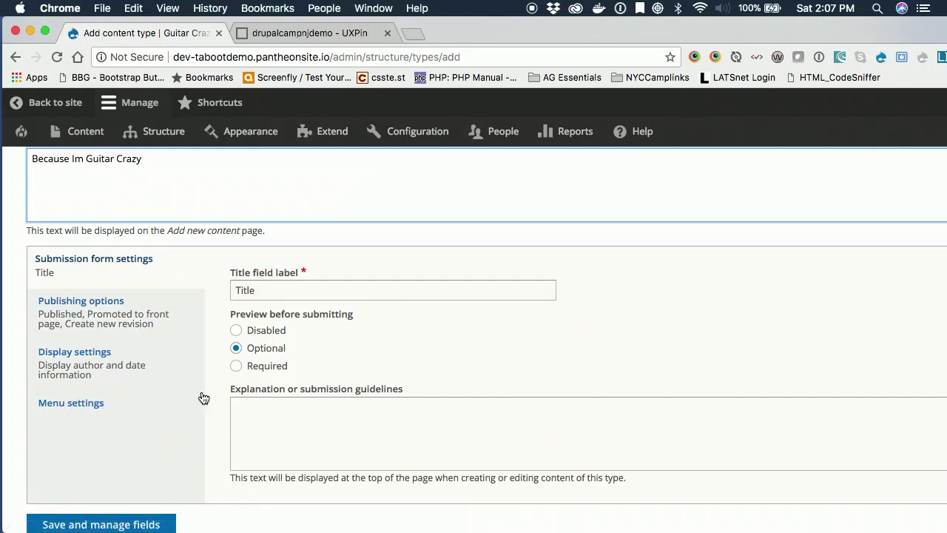
{"action": "scroll", "coordinate": [173, 198], "scroll_direction": "up", "scroll_amount": 2}
{"action": "scroll", "coordinate": [173, 198], "scroll_direction": "down", "scroll_amount": 3}
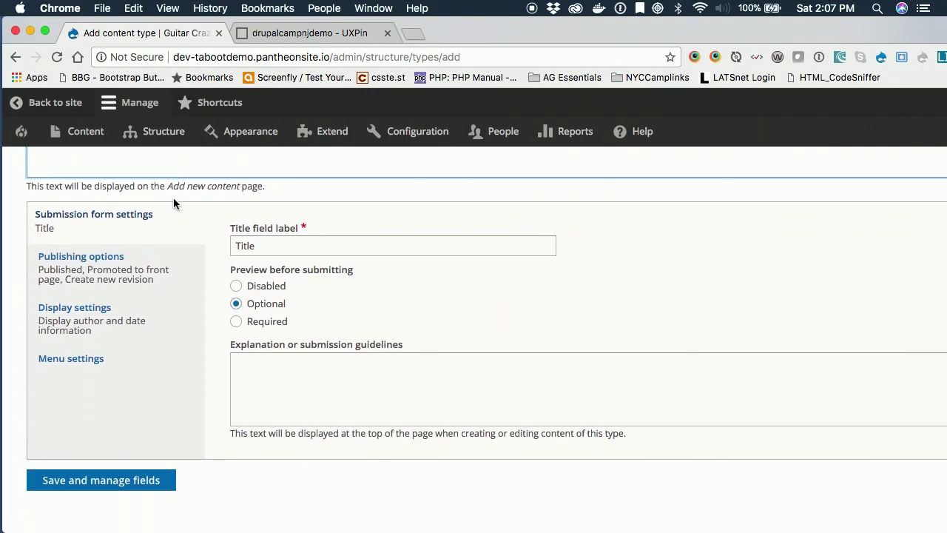
{"action": "left_click", "coordinate": [138, 482]}
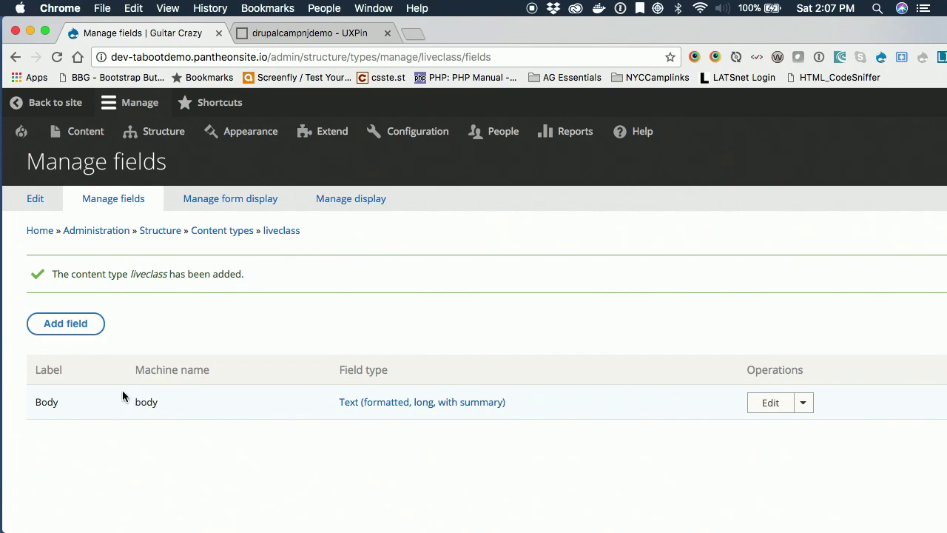
- Add a new Paragraph reference field labelled demobp to the liveclass content type
{"action": "left_click", "coordinate": [70, 326]}
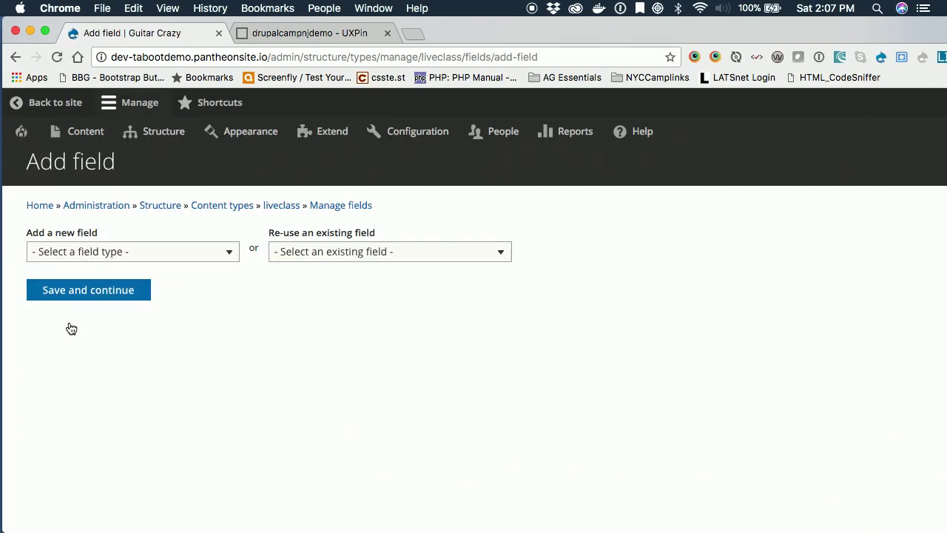
{"action": "left_click", "coordinate": [124, 252]}
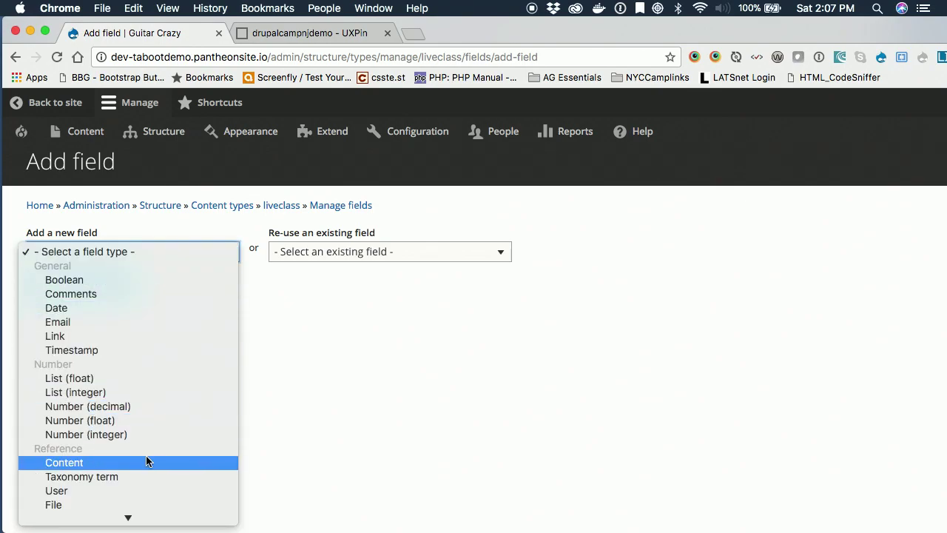
{"action": "scroll", "coordinate": [143, 458], "scroll_direction": "down", "scroll_amount": 3}
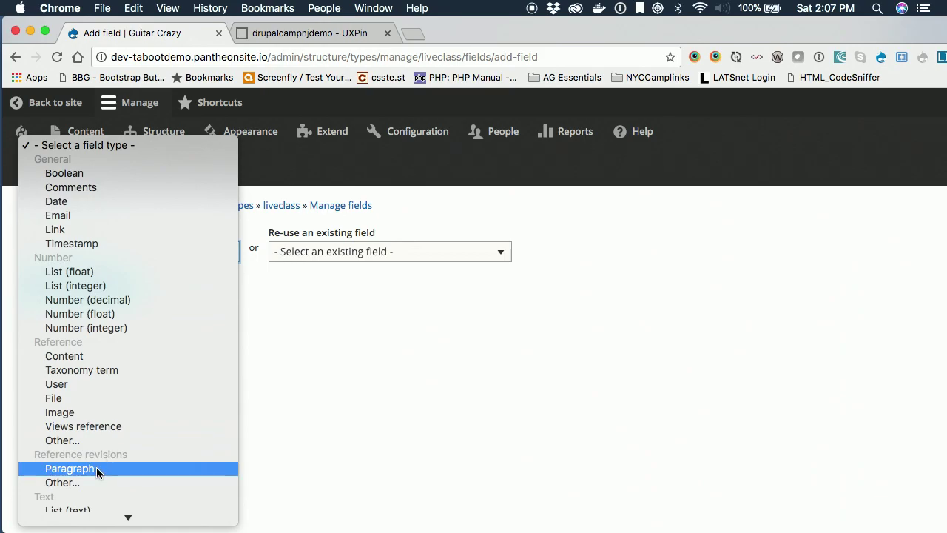
{"action": "left_click", "coordinate": [96, 469]}
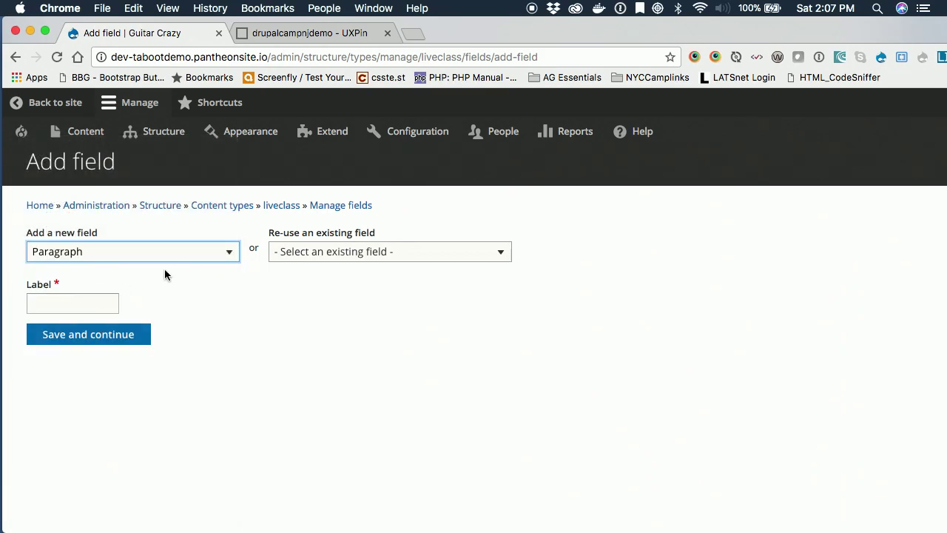
{"action": "left_click", "coordinate": [92, 302]}
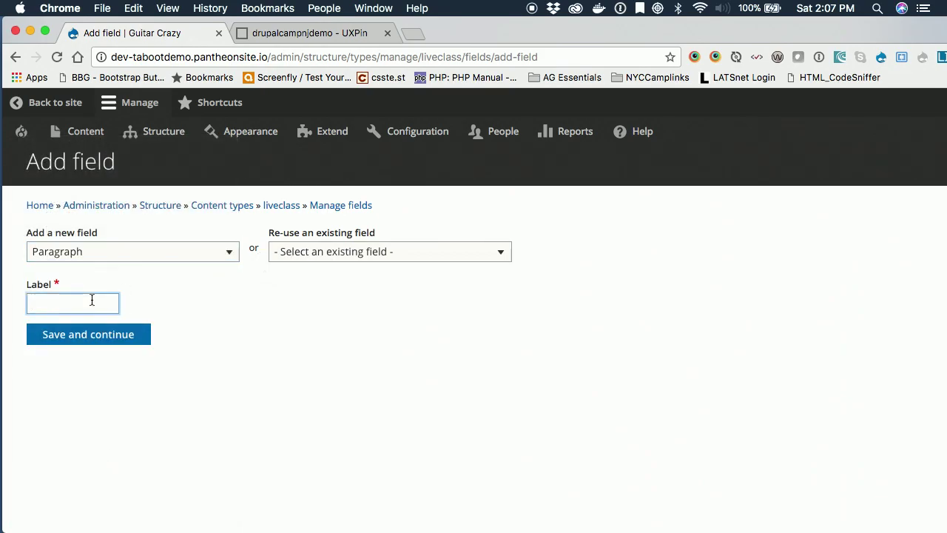
{"action": "type", "text": "demo"}
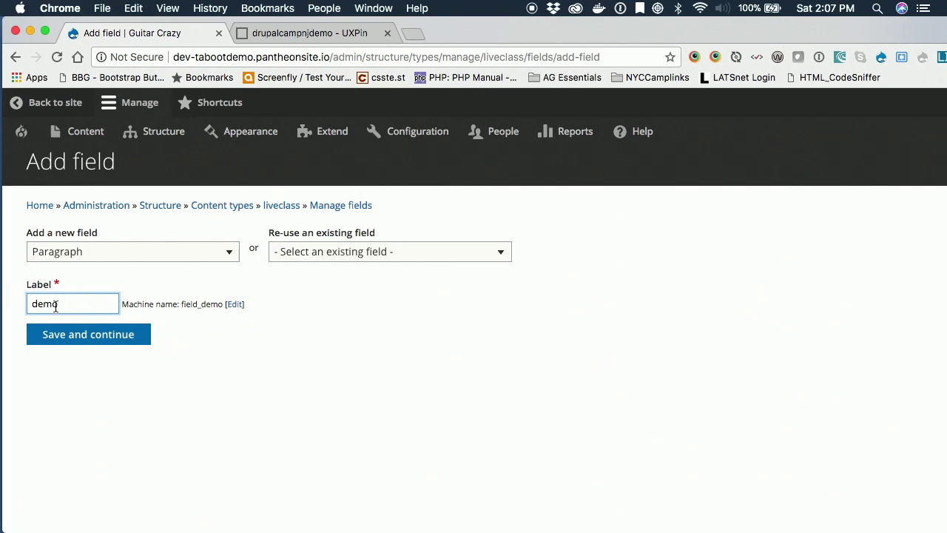
{"action": "type", "text": "bp"}
{"action": "left_click", "coordinate": [84, 334]}
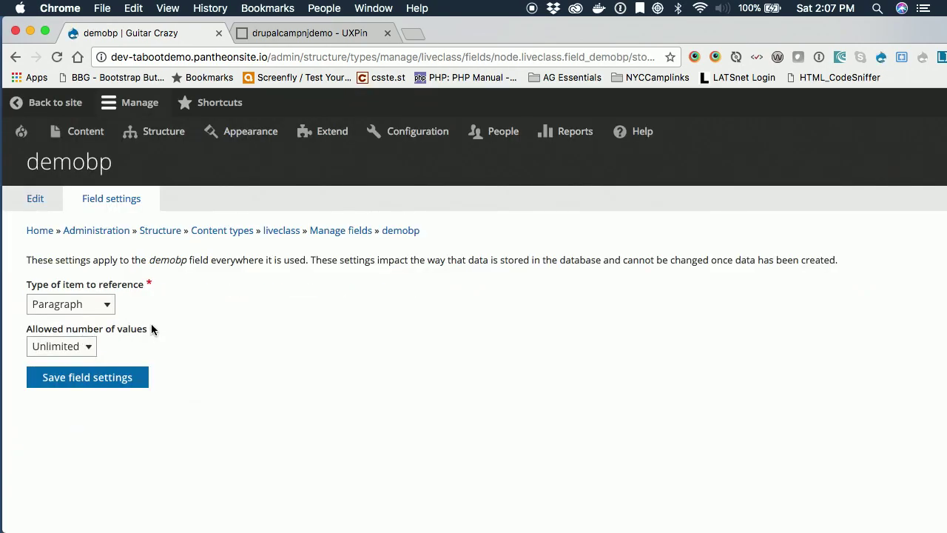
- Save the demobp field settings with Paragraph as the referenced item type and an unlimited number of values
{"action": "left_click", "coordinate": [106, 314]}
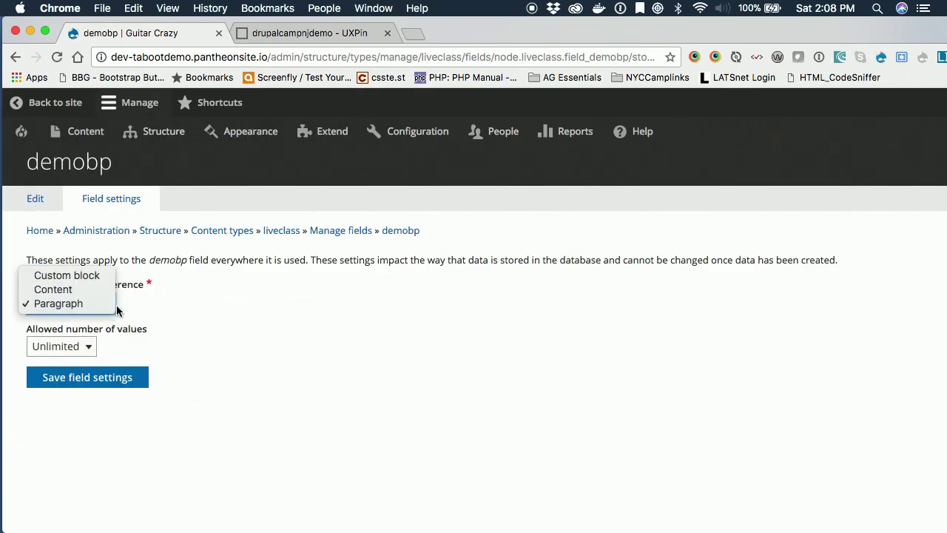
{"action": "left_click", "coordinate": [140, 308]}
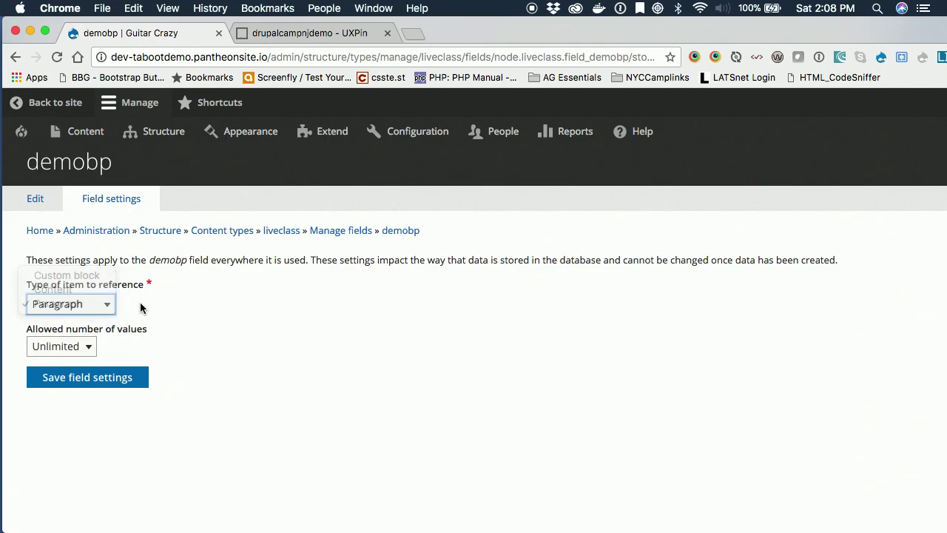
{"action": "left_click", "coordinate": [82, 347]}
{"action": "left_click", "coordinate": [83, 352]}
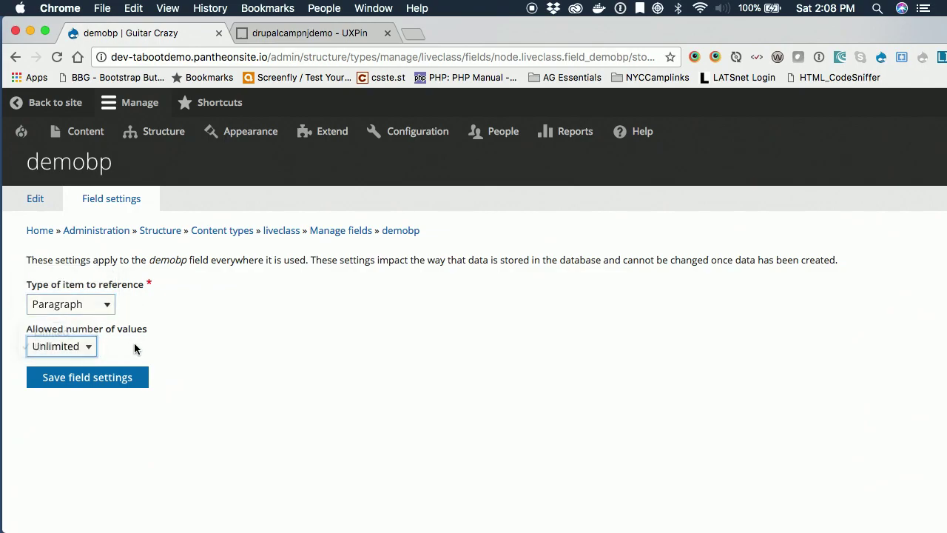
{"action": "left_click", "coordinate": [122, 379]}
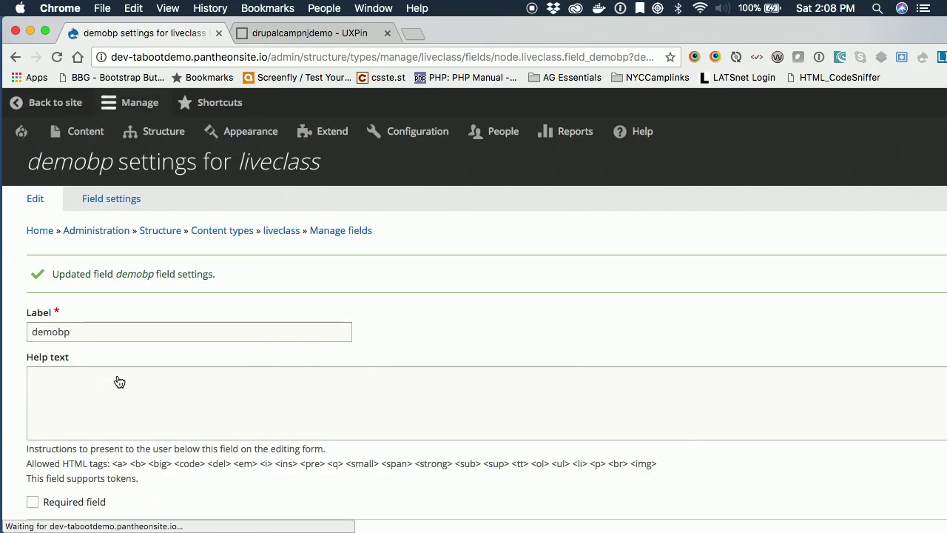
- Review the paragraph types available to the demobp field and save its settings with none selected, so all are allowed
{"action": "scroll", "coordinate": [236, 417], "scroll_direction": "down", "scroll_amount": 3}
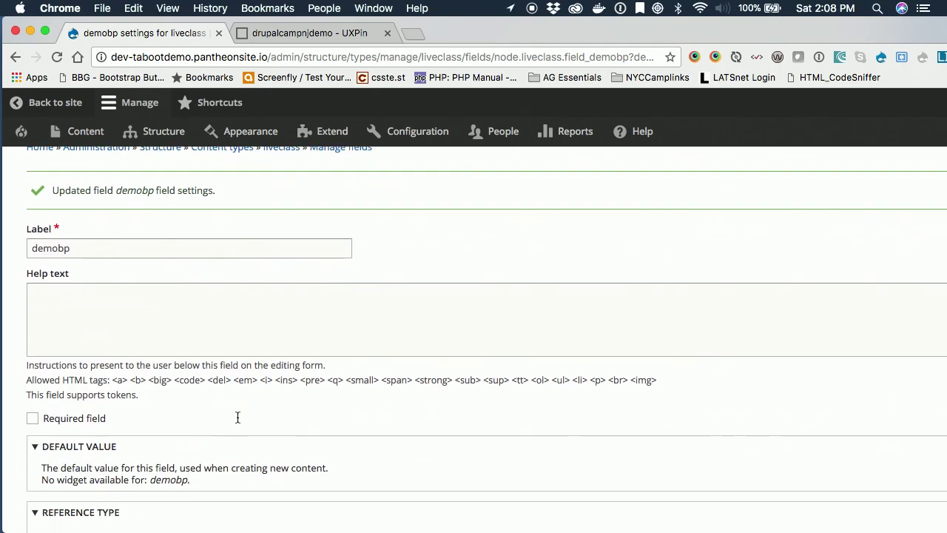
{"action": "scroll", "coordinate": [236, 417], "scroll_direction": "up", "scroll_amount": 3}
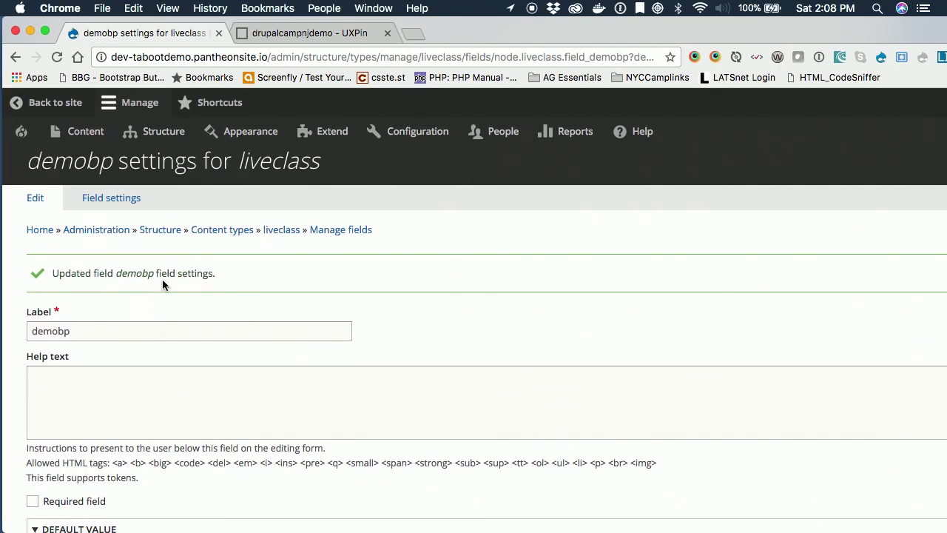
{"action": "scroll", "coordinate": [162, 279], "scroll_direction": "down", "scroll_amount": 10}
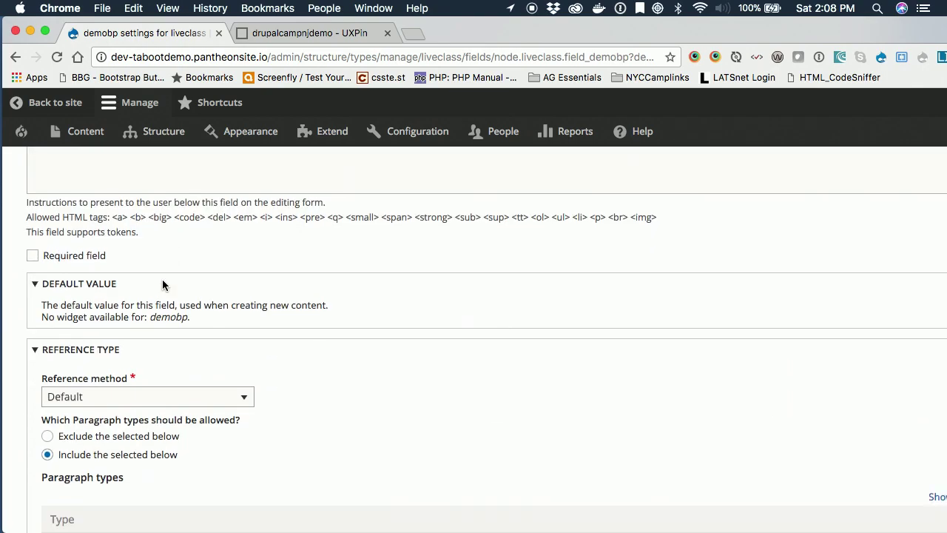
{"action": "scroll", "coordinate": [162, 286], "scroll_direction": "down", "scroll_amount": 4}
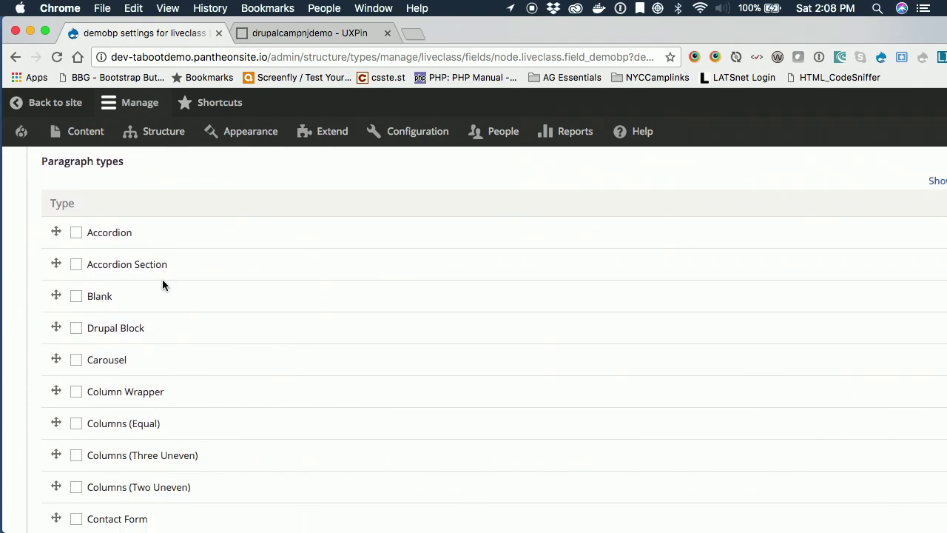
{"action": "scroll", "coordinate": [162, 281], "scroll_direction": "down", "scroll_amount": 9}
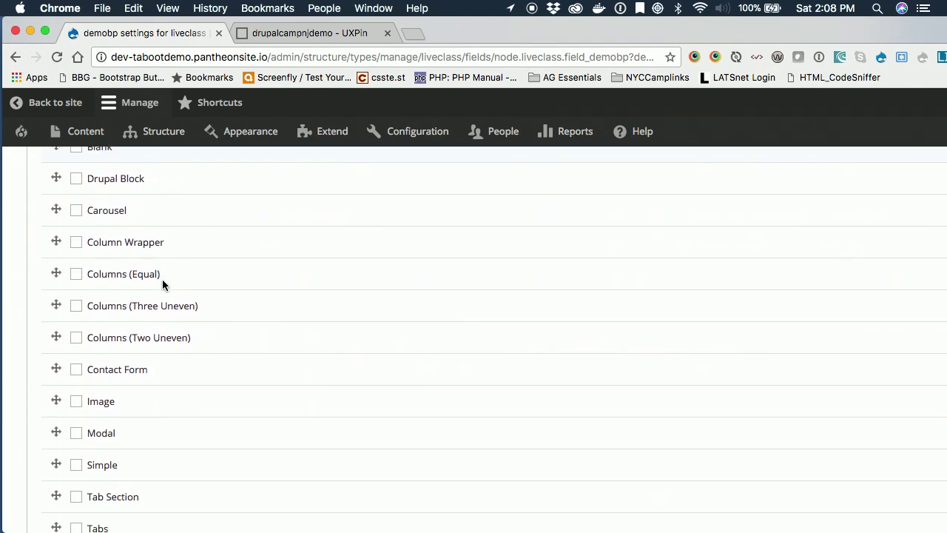
{"action": "scroll", "coordinate": [163, 281], "scroll_direction": "up", "scroll_amount": 8}
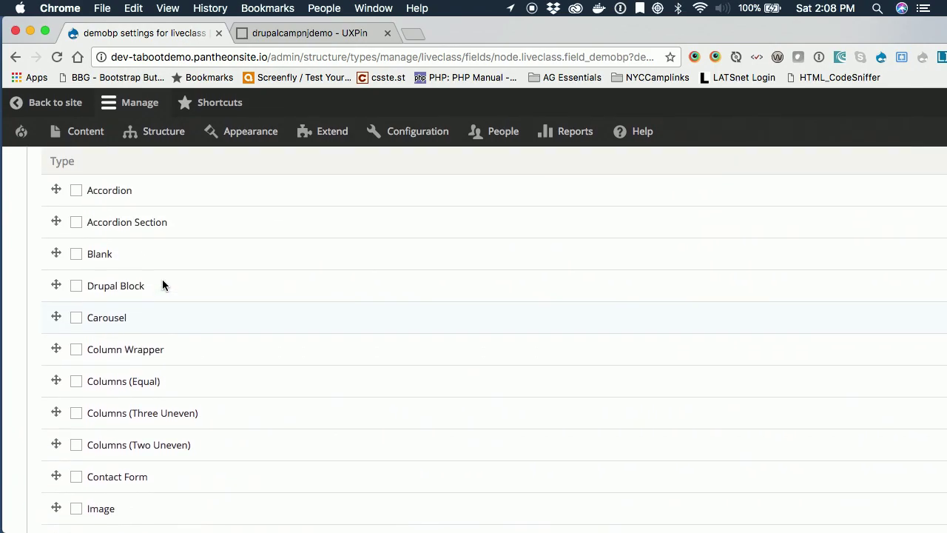
{"action": "scroll", "coordinate": [162, 281], "scroll_direction": "down", "scroll_amount": 8}
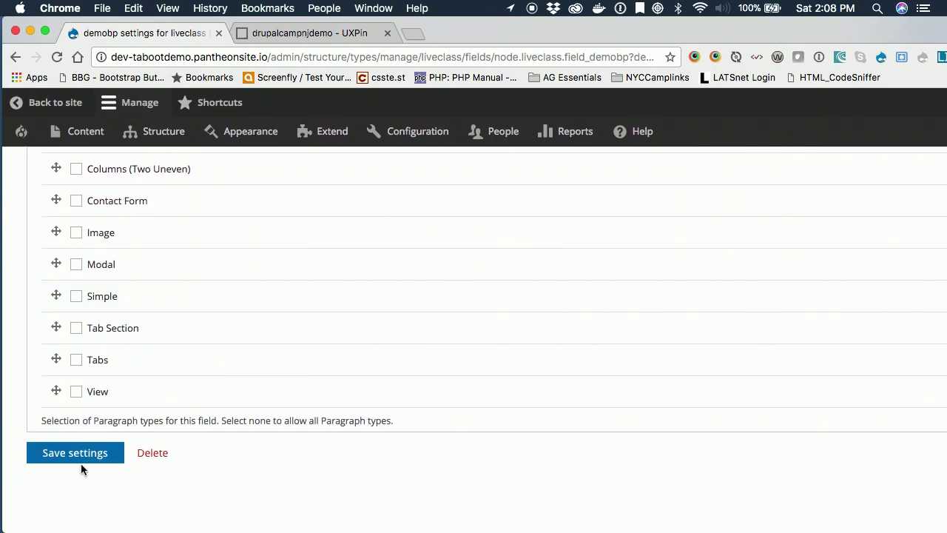
{"action": "left_click", "coordinate": [83, 452]}
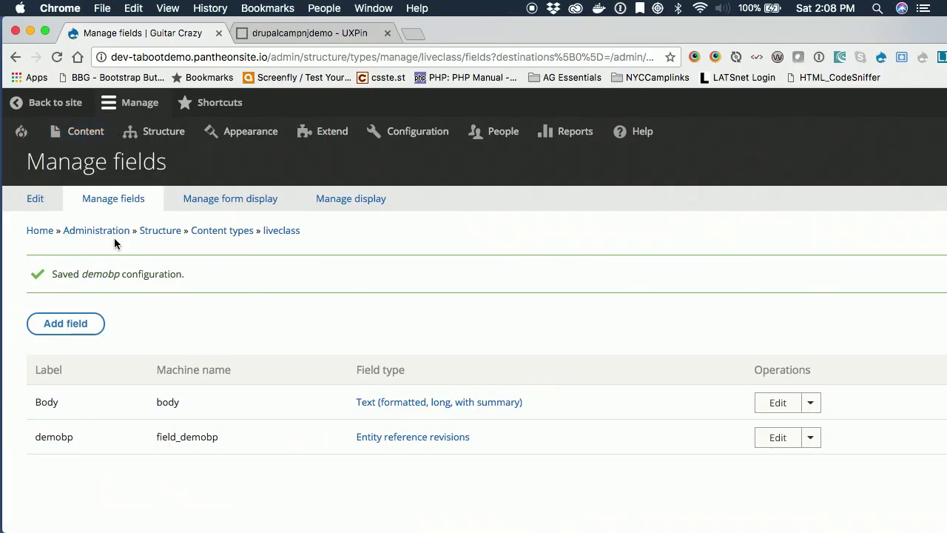
- Go to the site's content overview and start adding new content
{"action": "mouse_move", "coordinate": [93, 134]}
{"action": "mouse_move", "coordinate": [129, 133]}
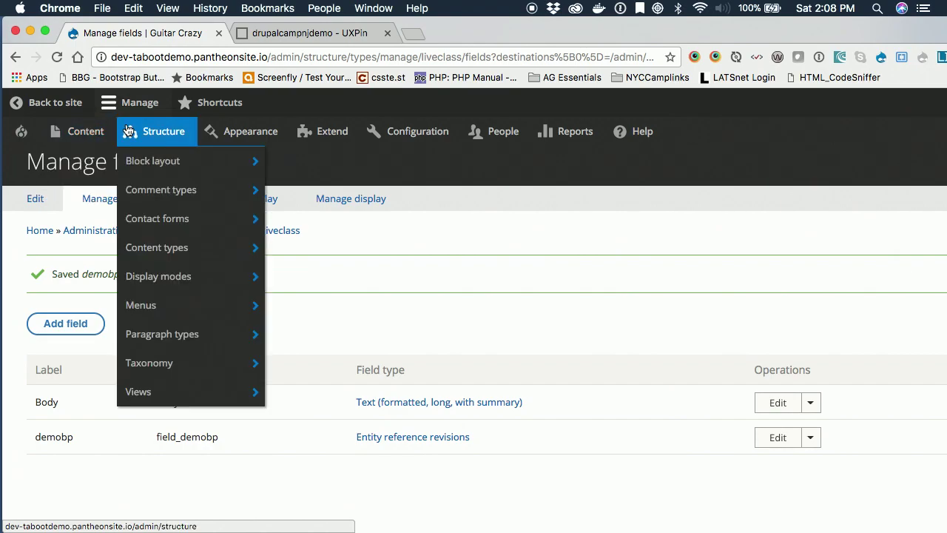
{"action": "mouse_move", "coordinate": [120, 213]}
{"action": "left_click", "coordinate": [80, 131]}
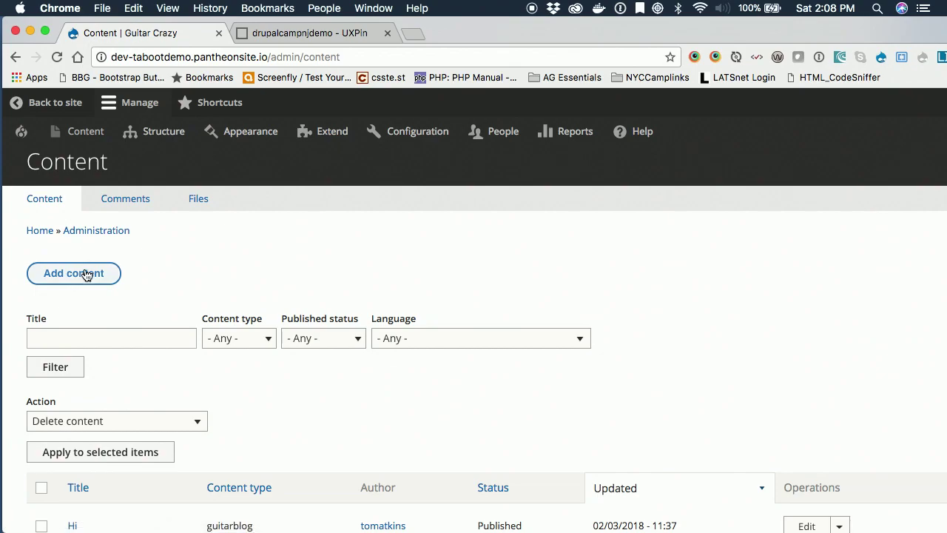
{"action": "left_click", "coordinate": [86, 275]}
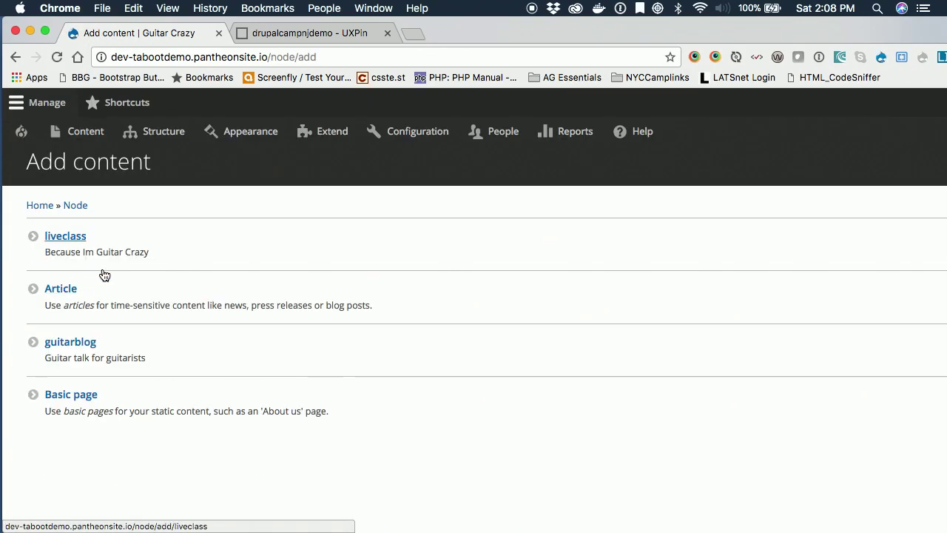
- Create a new liveclass content item and add a Simple paragraph to its demobp field
{"action": "left_click", "coordinate": [61, 236]}
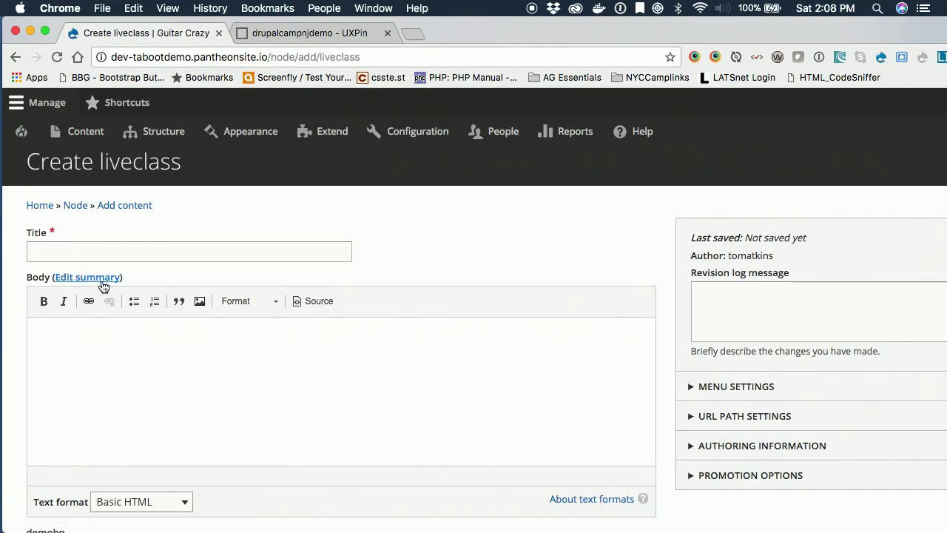
{"action": "scroll", "coordinate": [187, 394], "scroll_direction": "down", "scroll_amount": 5}
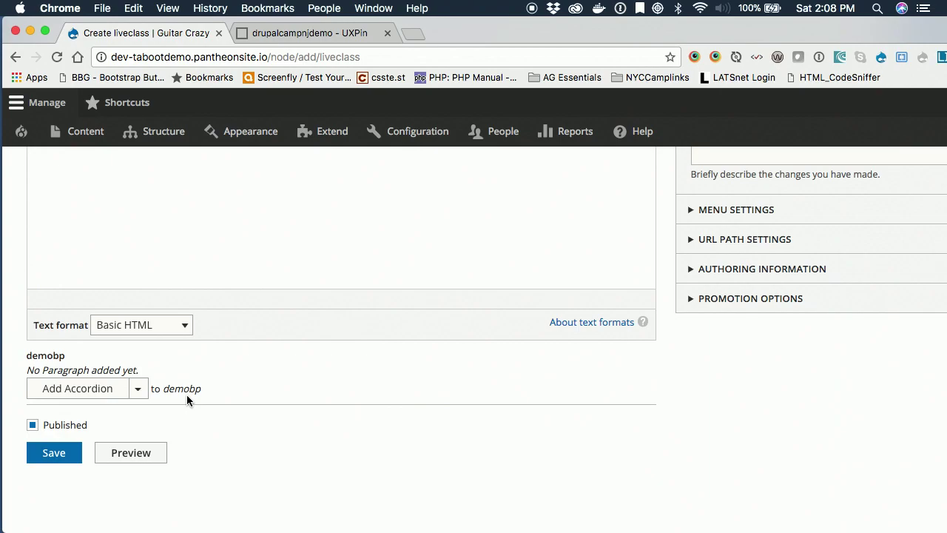
{"action": "left_click", "coordinate": [138, 389]}
{"action": "scroll", "coordinate": [137, 435], "scroll_direction": "down", "scroll_amount": 5}
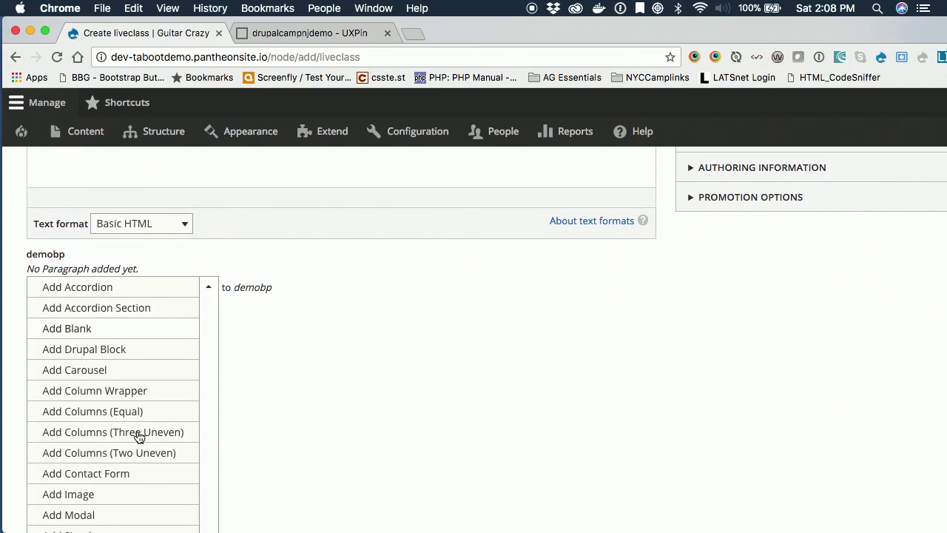
{"action": "scroll", "coordinate": [139, 437], "scroll_direction": "down", "scroll_amount": 2}
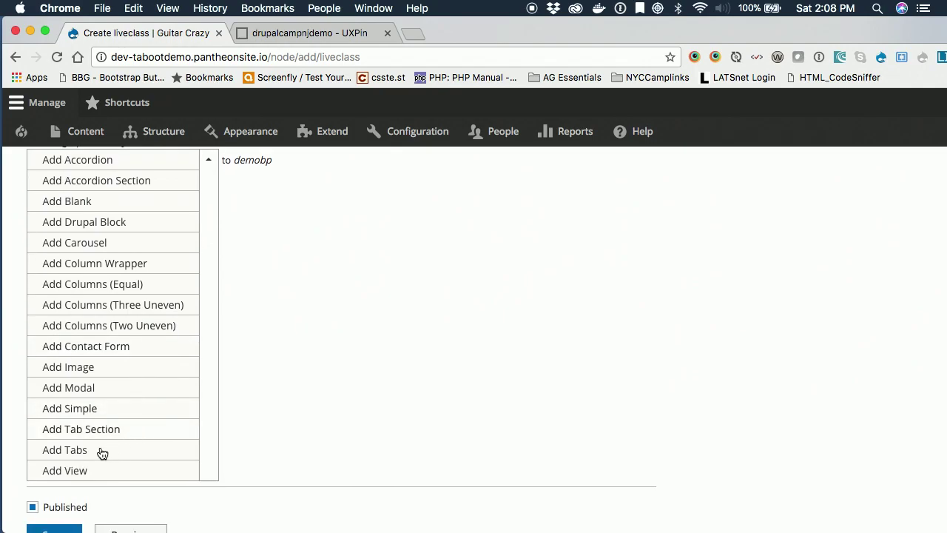
{"action": "left_click", "coordinate": [99, 409]}
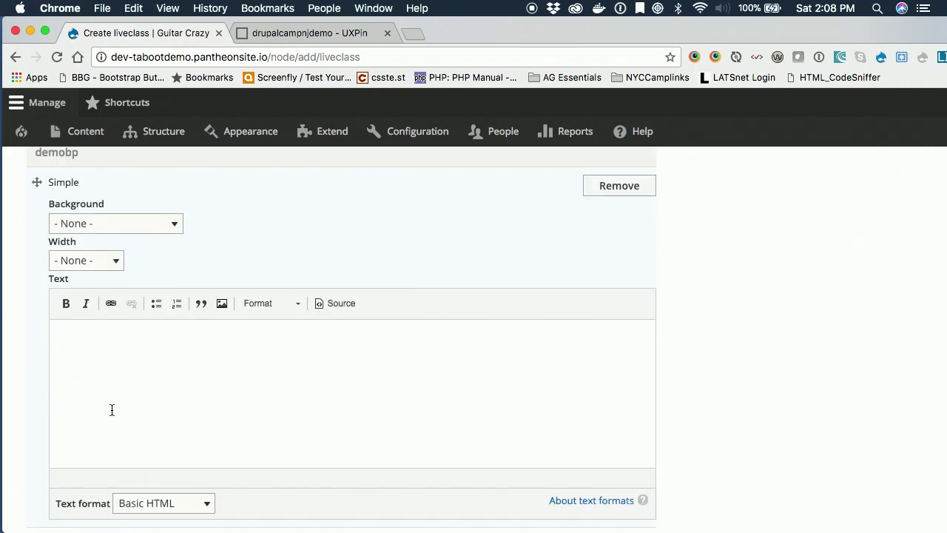
- Look through the Simple paragraph's background options without choosing one, and set its width to Wide
{"action": "left_click", "coordinate": [92, 220]}
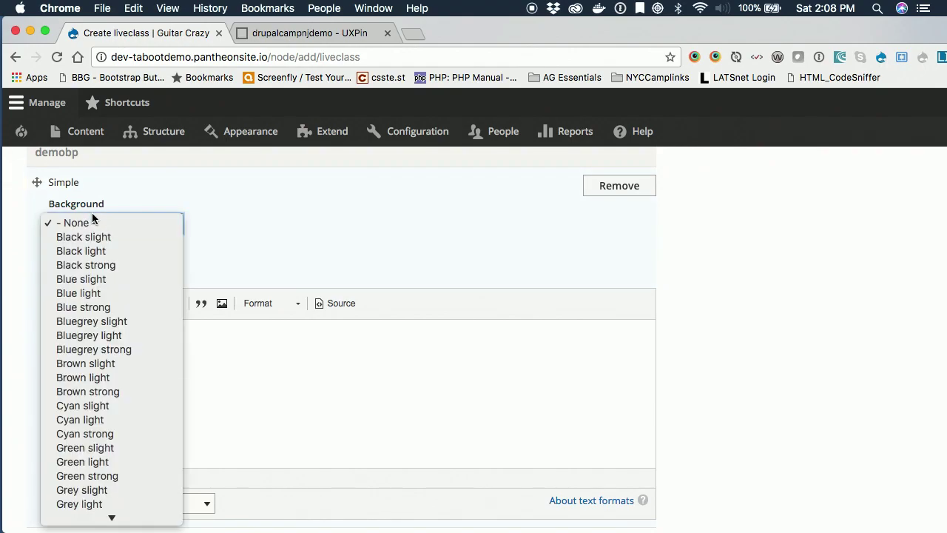
{"action": "scroll", "coordinate": [95, 378], "scroll_direction": "down", "scroll_amount": 10}
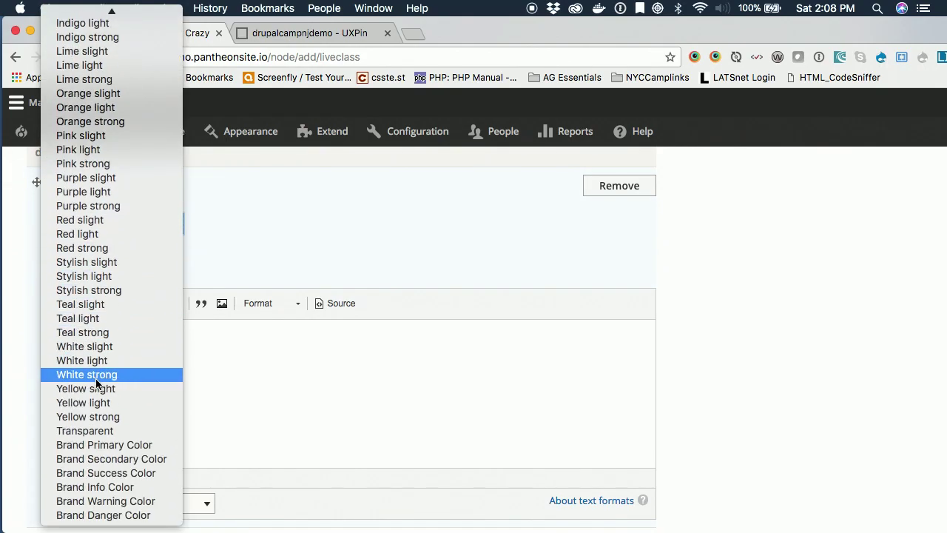
{"action": "left_click", "coordinate": [247, 220]}
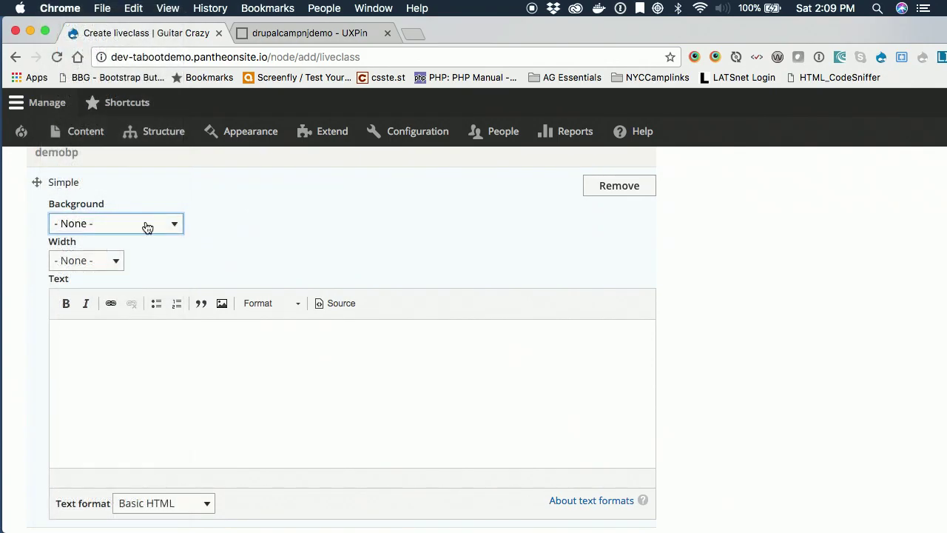
{"action": "left_click", "coordinate": [80, 256]}
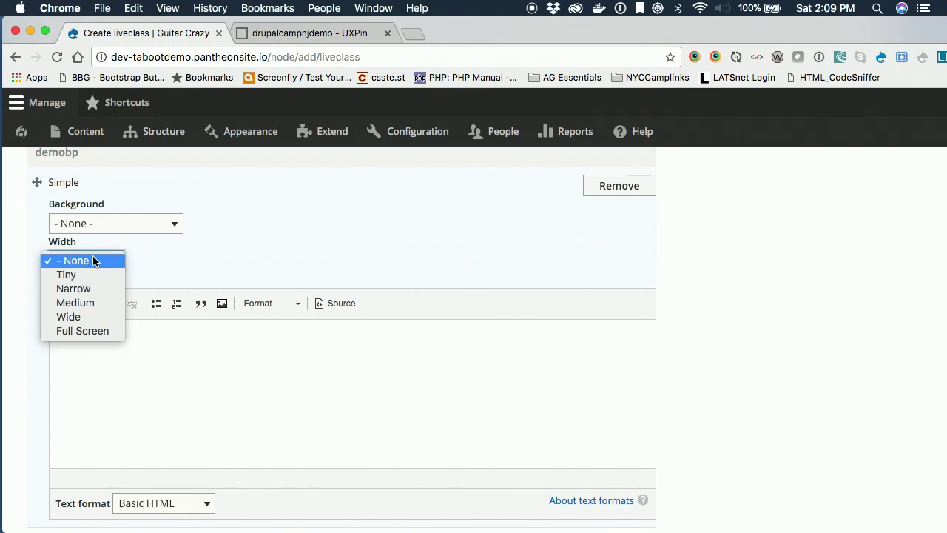
{"action": "left_click", "coordinate": [97, 318]}
- Add an Image paragraph to the demobp field below the Simple paragraph
{"action": "scroll", "coordinate": [224, 484], "scroll_direction": "down", "scroll_amount": 3}
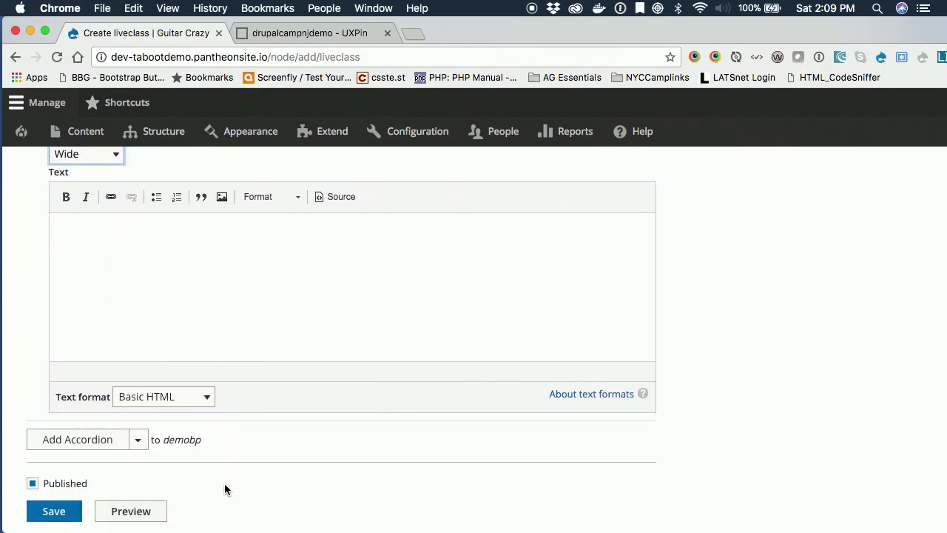
{"action": "left_click", "coordinate": [133, 442]}
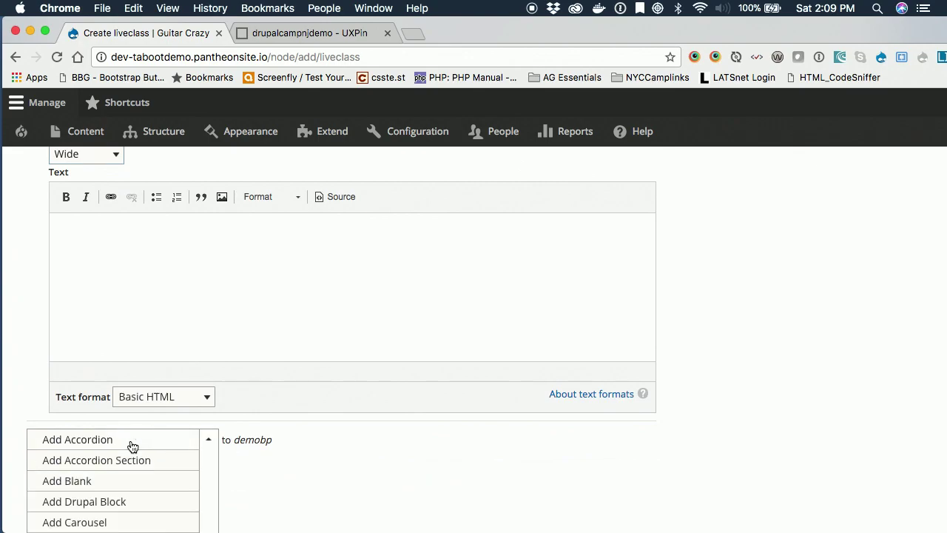
{"action": "scroll", "coordinate": [133, 446], "scroll_direction": "down", "scroll_amount": 7}
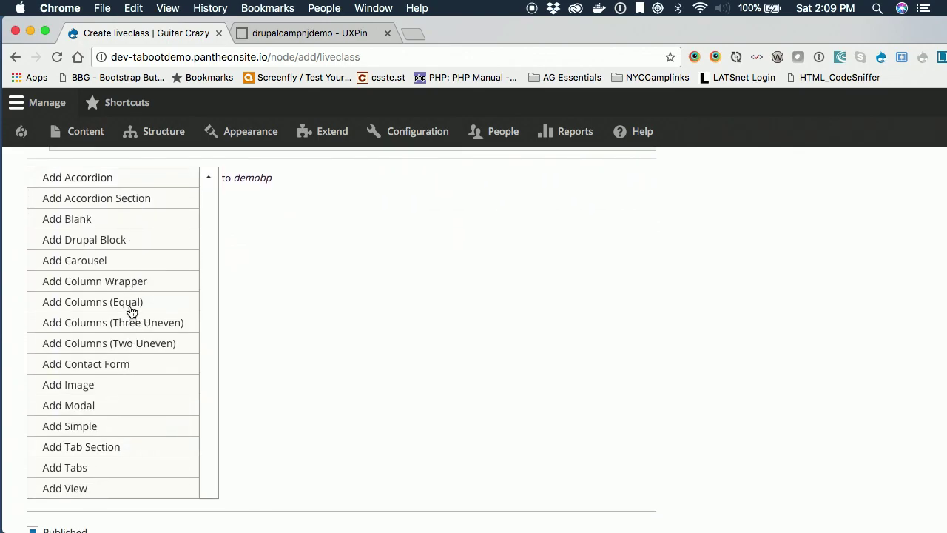
{"action": "left_click", "coordinate": [72, 388]}
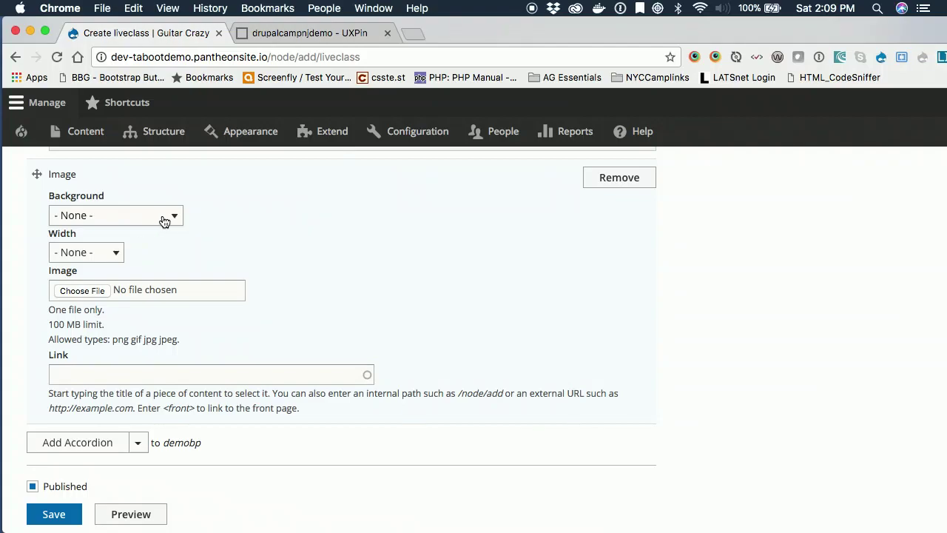
- Set the Image paragraph's background to Blue strong and its width to Wide
{"action": "left_click", "coordinate": [165, 217]}
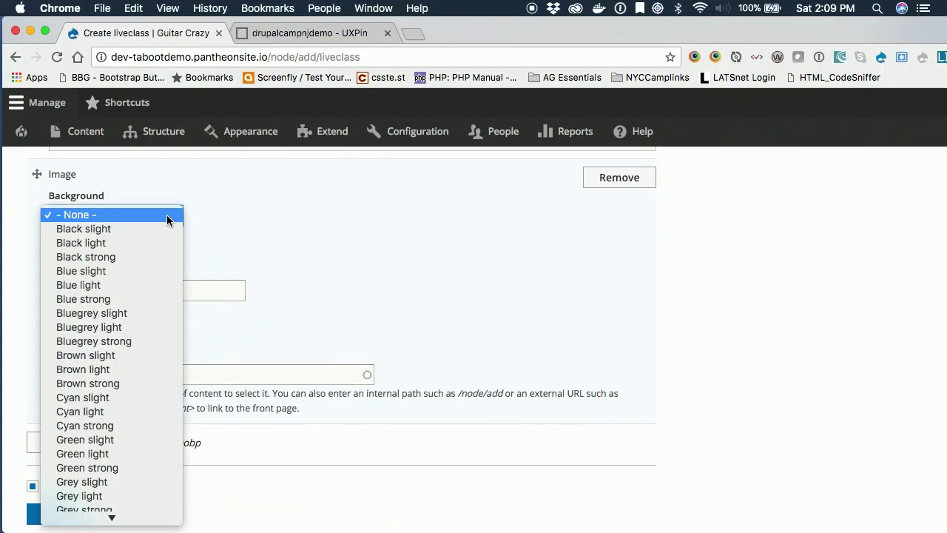
{"action": "left_click", "coordinate": [95, 299]}
{"action": "left_click", "coordinate": [85, 254]}
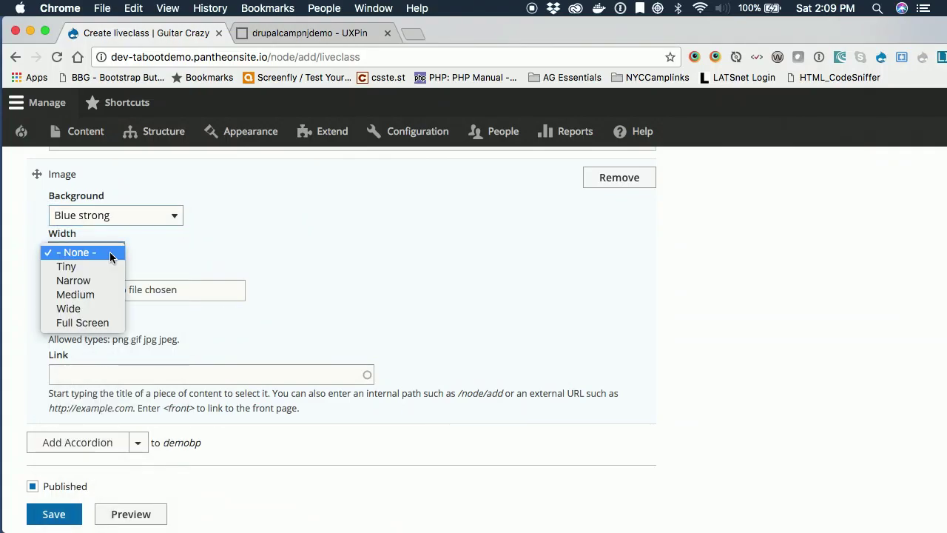
{"action": "left_click", "coordinate": [73, 314]}
- Upload hero-igj.jpg from the Desktop to the Image paragraph and enter alternative text describing it as the owner's Taylor Guitar
{"action": "left_click", "coordinate": [85, 290]}
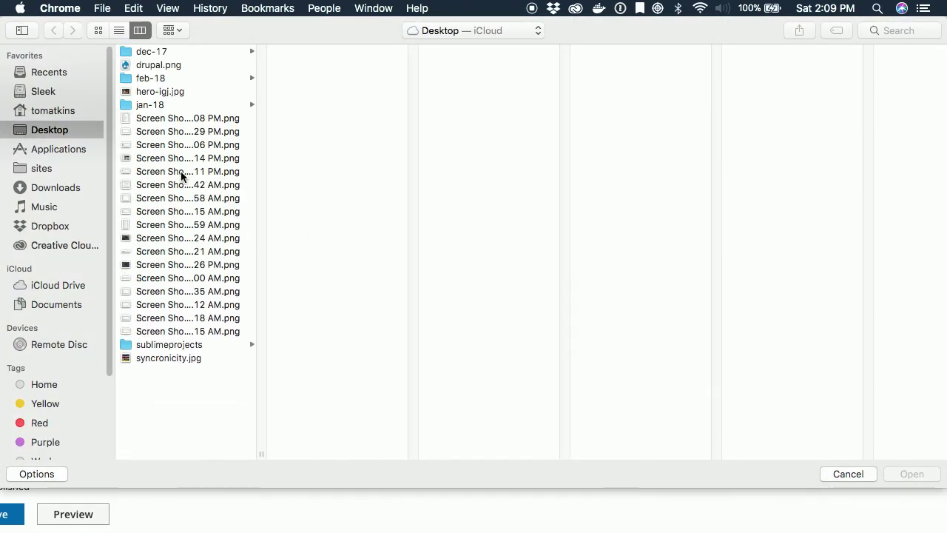
{"action": "left_click", "coordinate": [161, 91]}
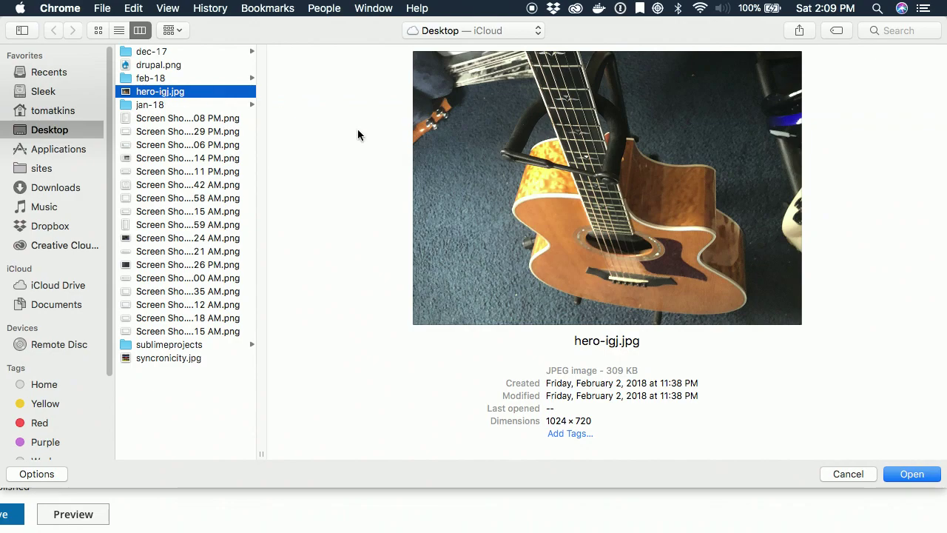
{"action": "left_click", "coordinate": [906, 475]}
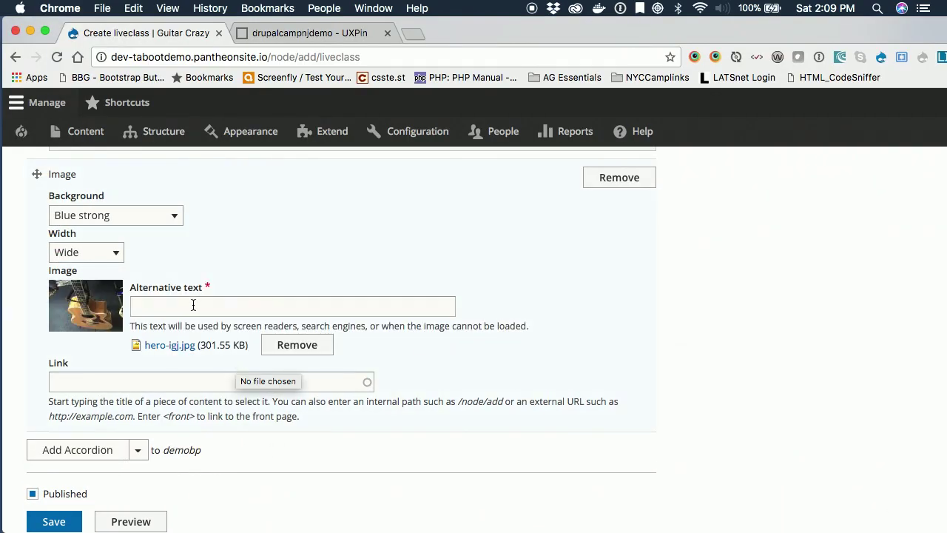
{"action": "left_click", "coordinate": [193, 305]}
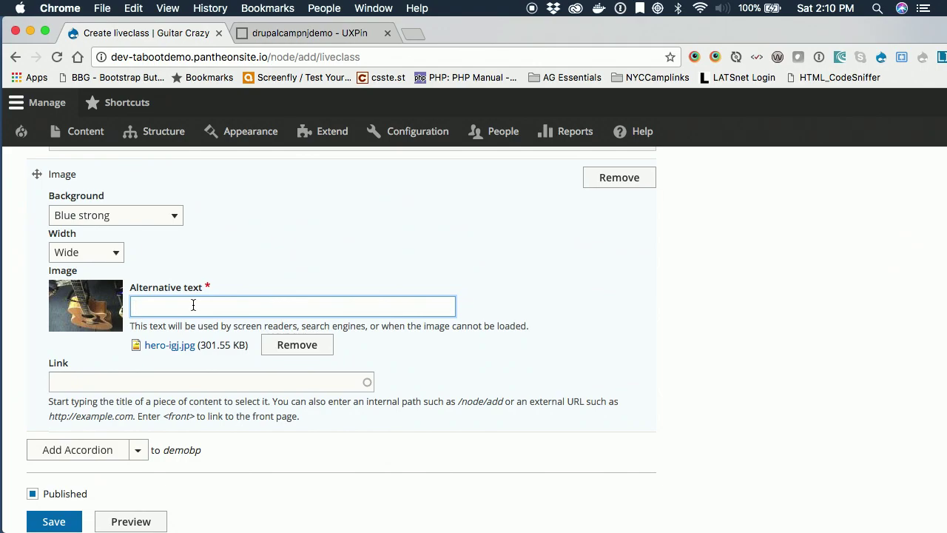
{"action": "type", "text": "Toms"}
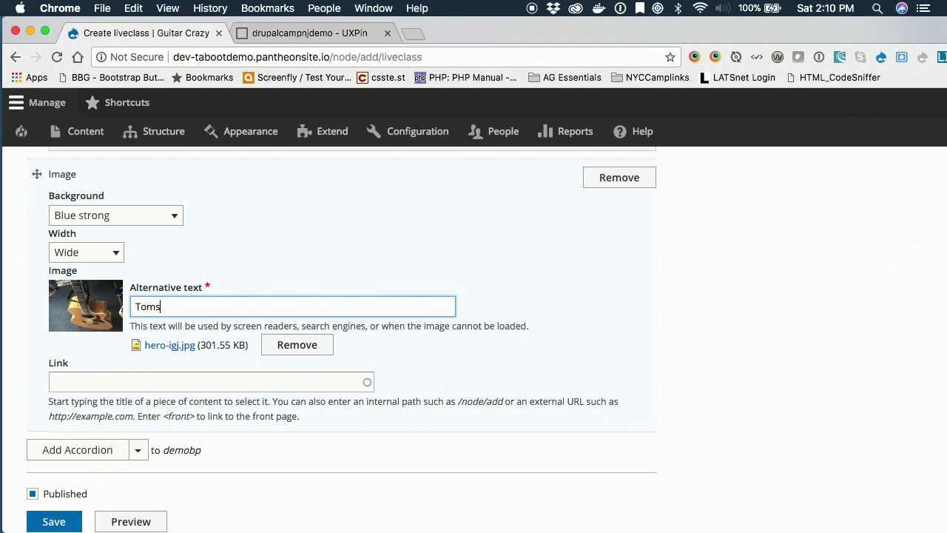
{"action": "type", "text": " Taylor Guitar"}
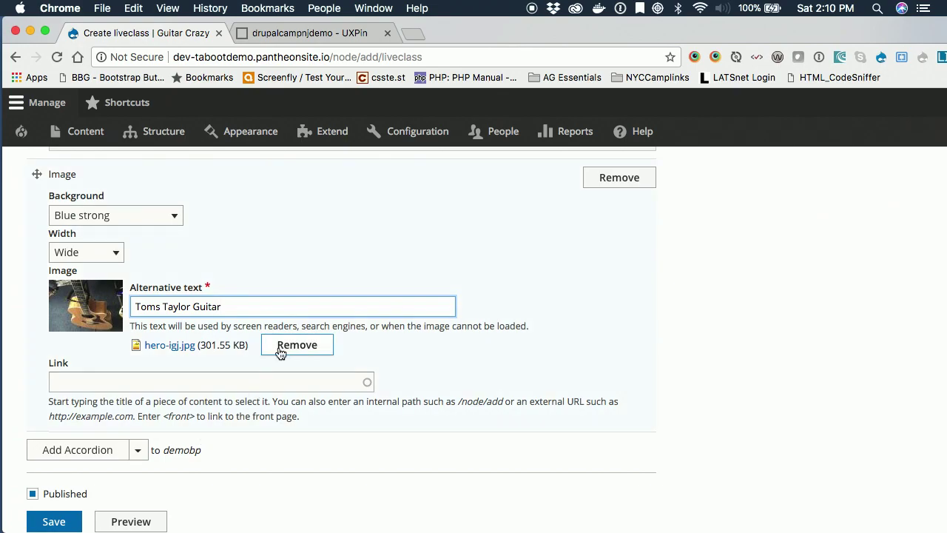
- Title the liveclass item "Demo of Sillyness" and save it
{"action": "scroll", "coordinate": [157, 393], "scroll_direction": "down", "scroll_amount": 1}
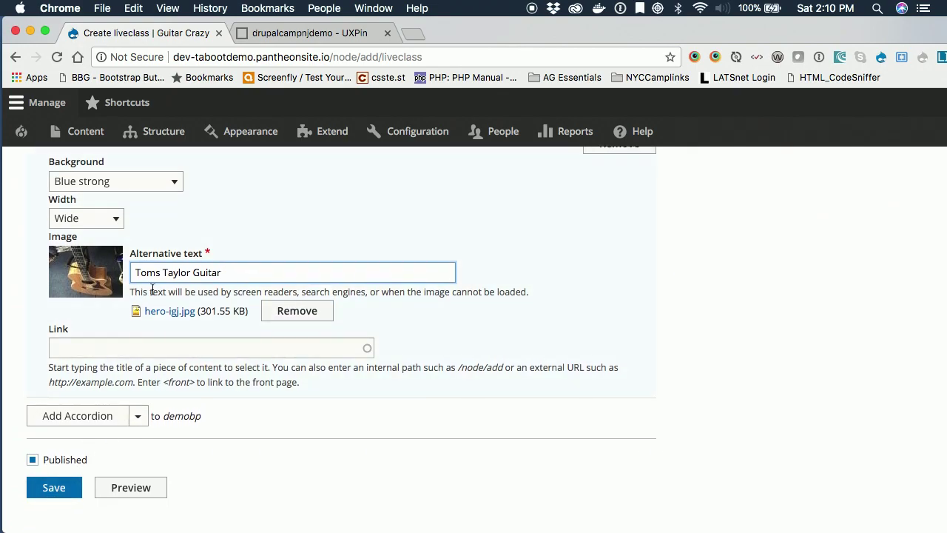
{"action": "scroll", "coordinate": [152, 288], "scroll_direction": "up", "scroll_amount": 10}
{"action": "left_click", "coordinate": [123, 252]}
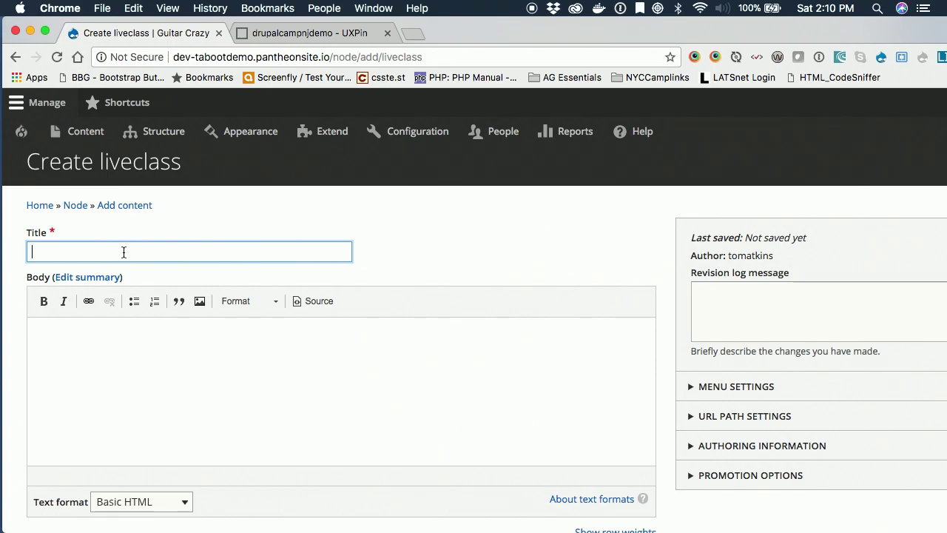
{"action": "type", "text": "Demo of Sillyness"}
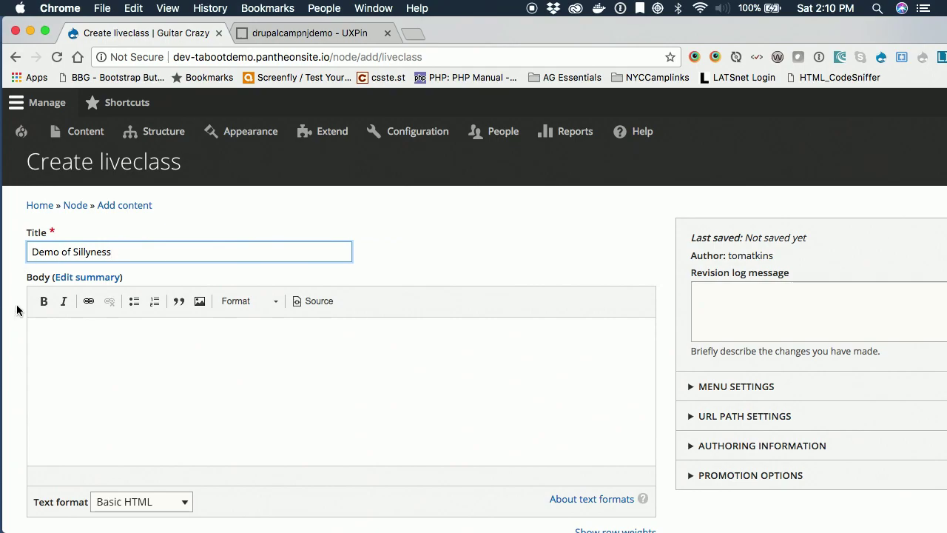
{"action": "scroll", "coordinate": [97, 370], "scroll_direction": "down", "scroll_amount": 10}
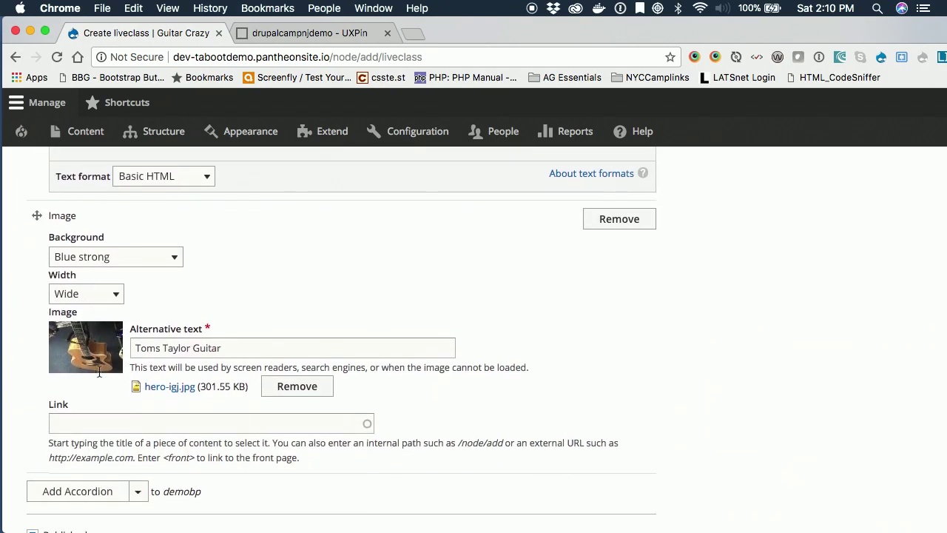
{"action": "left_click", "coordinate": [66, 452]}
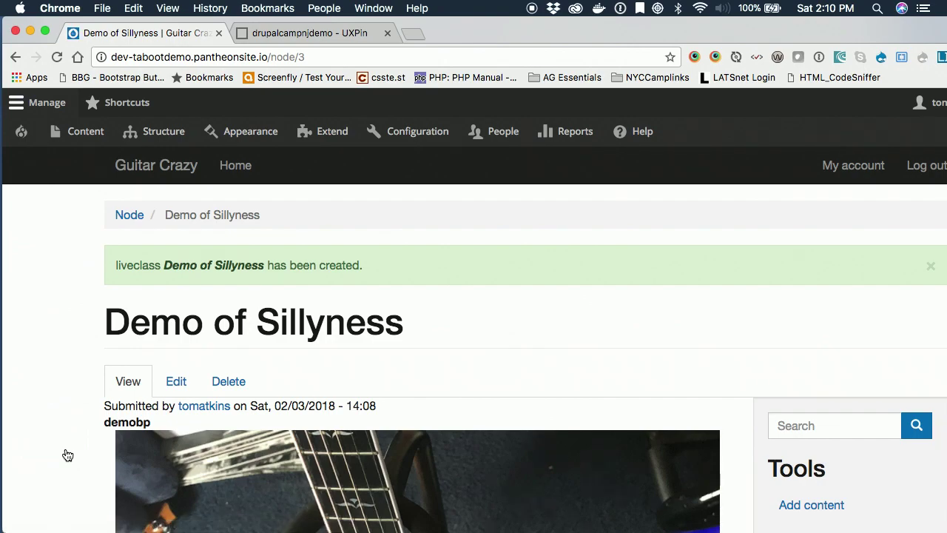
- Look over the saved Demo of Sillyness page down to its footer, and open the item for editing
{"action": "scroll", "coordinate": [210, 333], "scroll_direction": "down", "scroll_amount": 8}
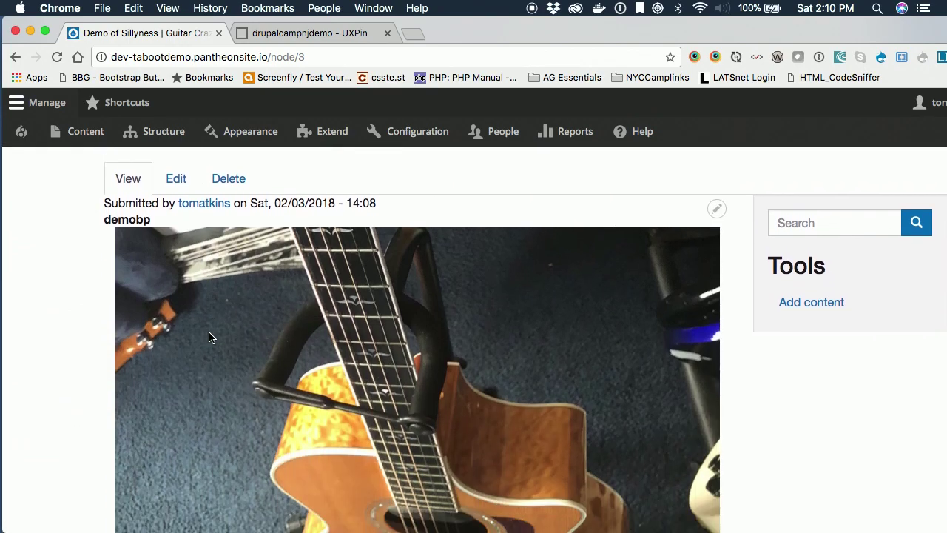
{"action": "scroll", "coordinate": [210, 335], "scroll_direction": "down", "scroll_amount": 5}
{"action": "scroll", "coordinate": [209, 334], "scroll_direction": "down", "scroll_amount": 1}
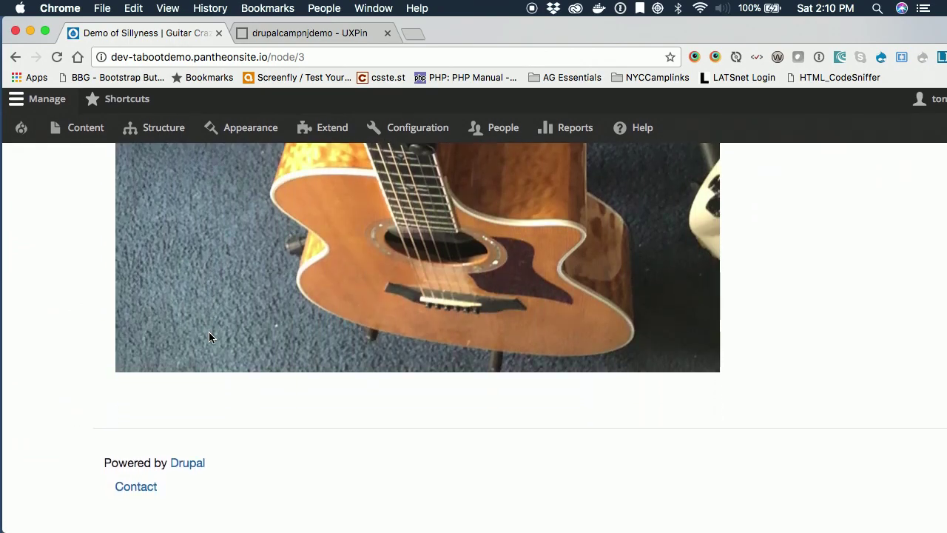
{"action": "scroll", "coordinate": [209, 334], "scroll_direction": "up", "scroll_amount": 12}
{"action": "scroll", "coordinate": [210, 337], "scroll_direction": "up", "scroll_amount": 1}
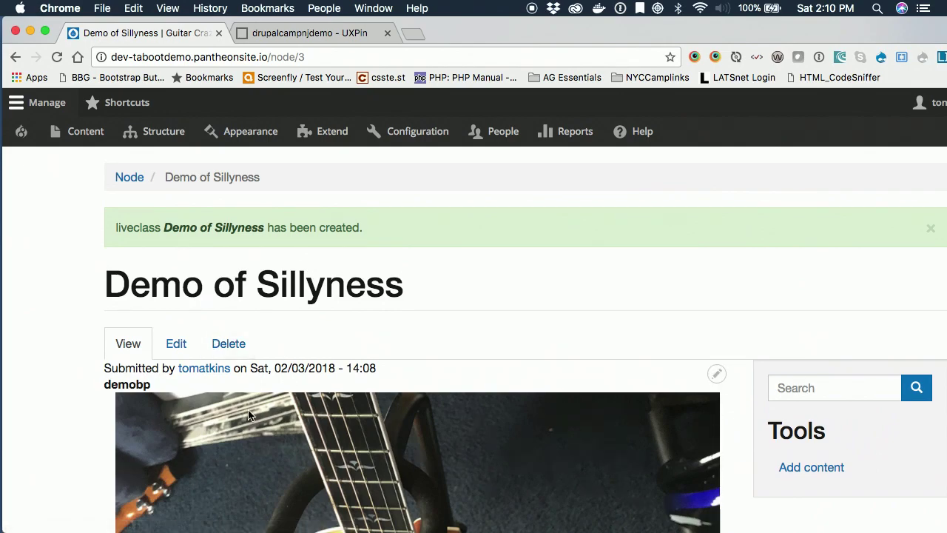
{"action": "left_click", "coordinate": [178, 346]}
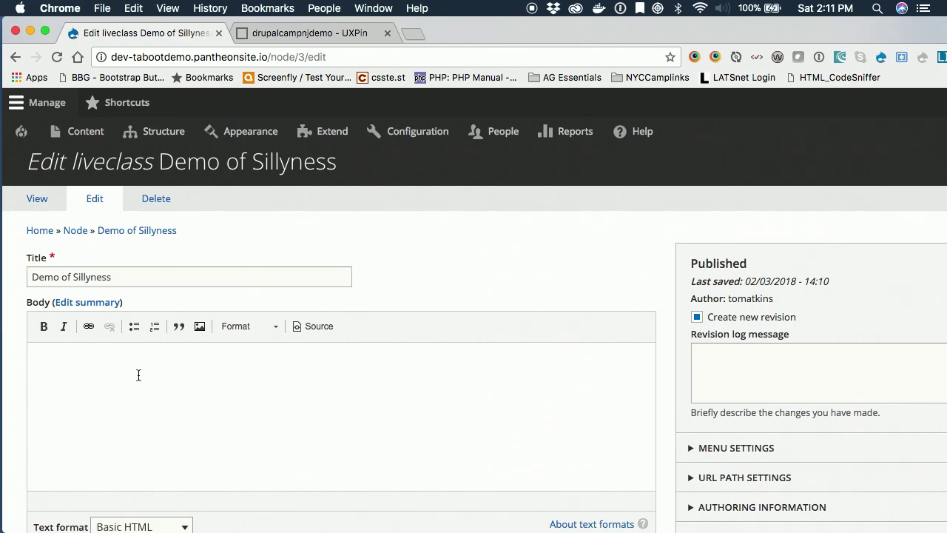
- Enter "Thi is a superflusious" as the body text and check the last word for correction options
{"action": "scroll", "coordinate": [138, 375], "scroll_direction": "down", "scroll_amount": 1}
{"action": "left_click", "coordinate": [148, 348]}
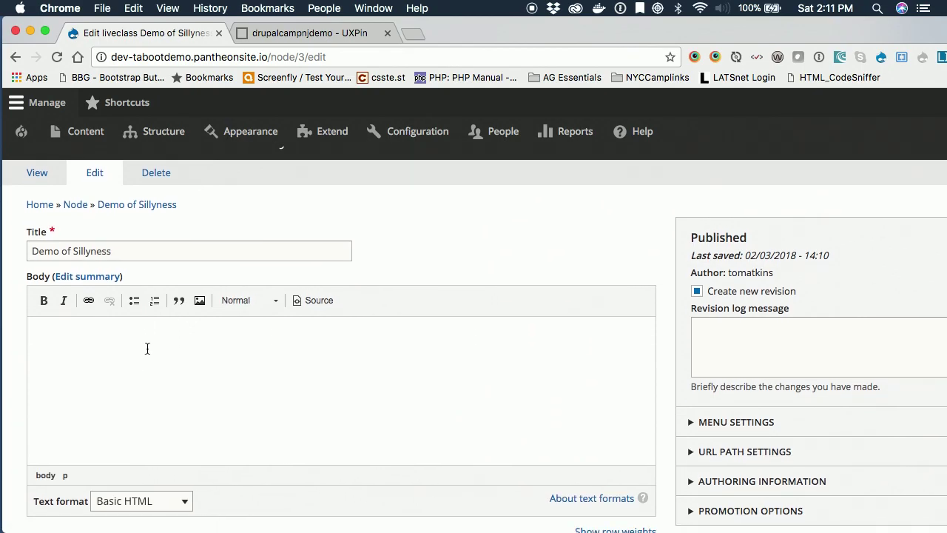
{"action": "type", "text": "Thi is a superfu"}
{"action": "key", "text": "BackSpace"}
{"action": "type", "text": "lusious"}
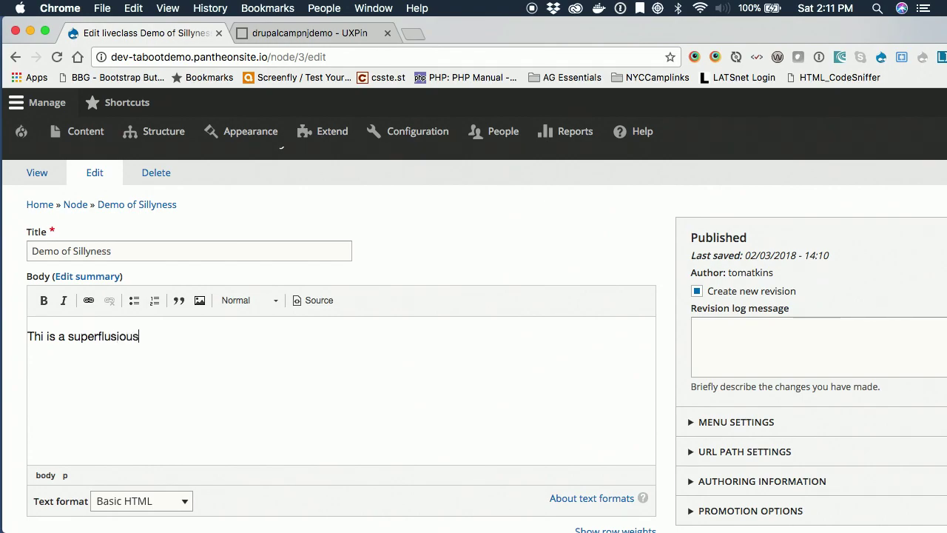
{"action": "right_click", "coordinate": [104, 337]}
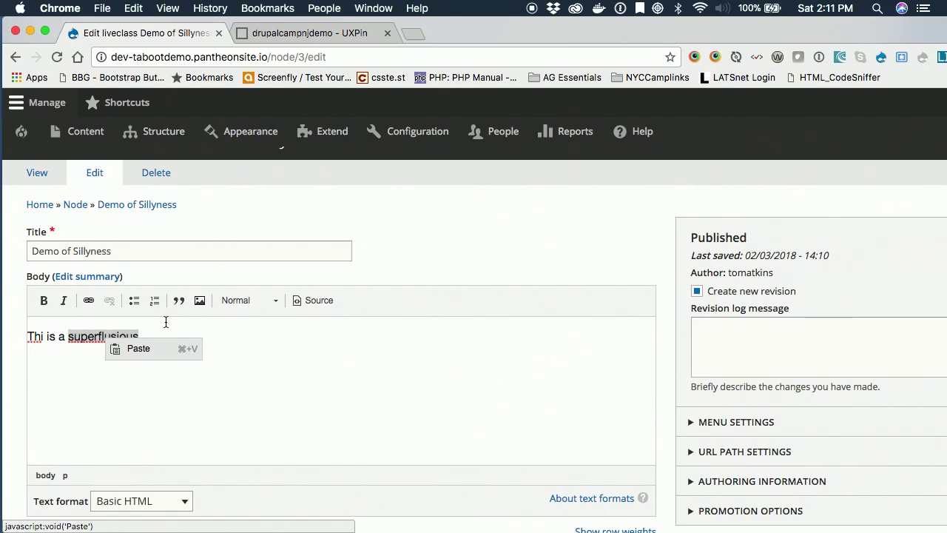
{"action": "left_click", "coordinate": [126, 401]}
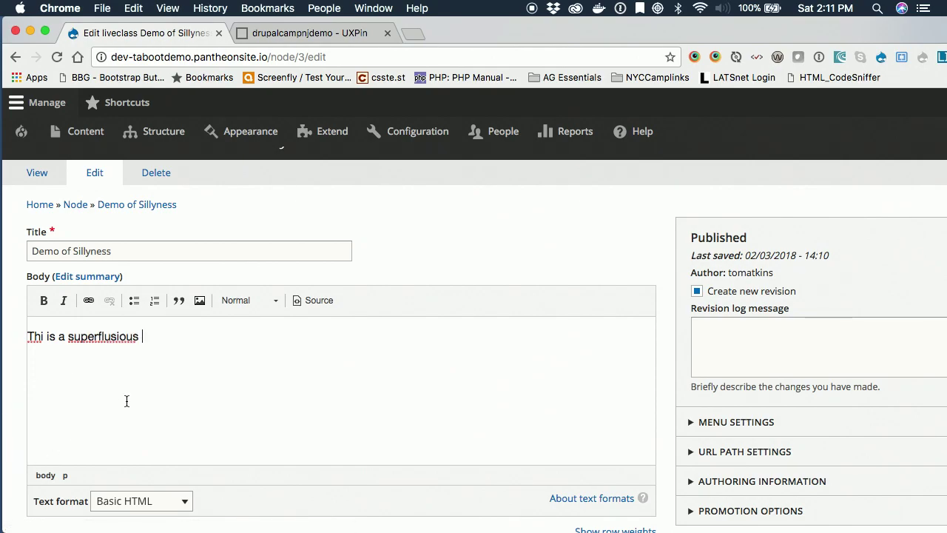
- Replace the body text with "This is why I said It was Silly."
{"action": "key", "text": "BackSpace"}
{"action": "key", "text": "BackSpace"}
{"action": "key", "text": "BackSpace"}
{"action": "key", "text": "BackSpace"}
{"action": "key", "text": "BackSpace"}
{"action": "key", "text": "BackSpace"}
{"action": "key", "text": "BackSpace"}
{"action": "key", "text": "BackSpace"}
{"action": "key", "text": "BackSpace"}
{"action": "key", "text": "BackSpace"}
{"action": "key", "text": "BackSpace"}
{"action": "key", "text": "BackSpace"}
{"action": "key", "text": "BackSpace"}
{"action": "key", "text": "BackSpace"}
{"action": "key", "text": "BackSpace"}
{"action": "key", "text": "BackSpace"}
{"action": "key", "text": "BackSpace"}
{"action": "key", "text": "BackSpace"}
{"action": "key", "text": "BackSpace"}
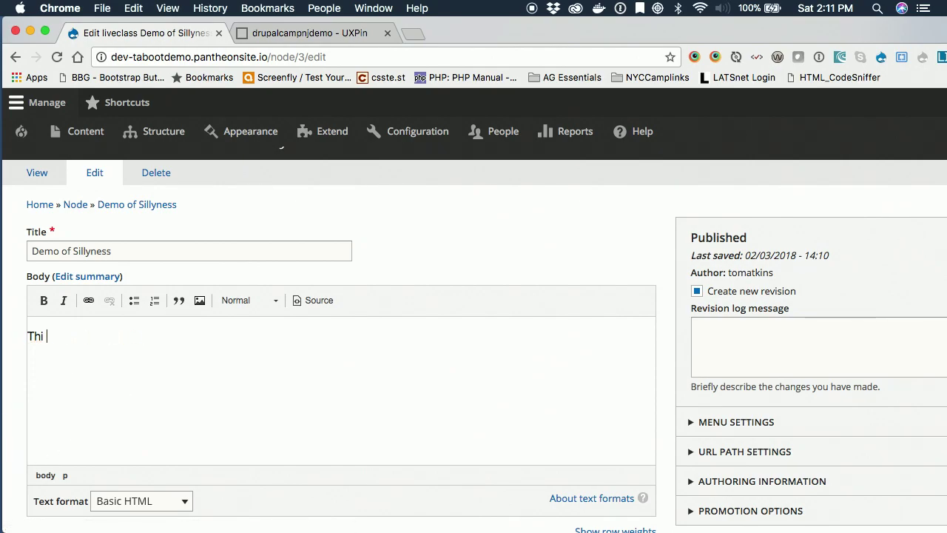
{"action": "type", "text": "s is why I said It w"}
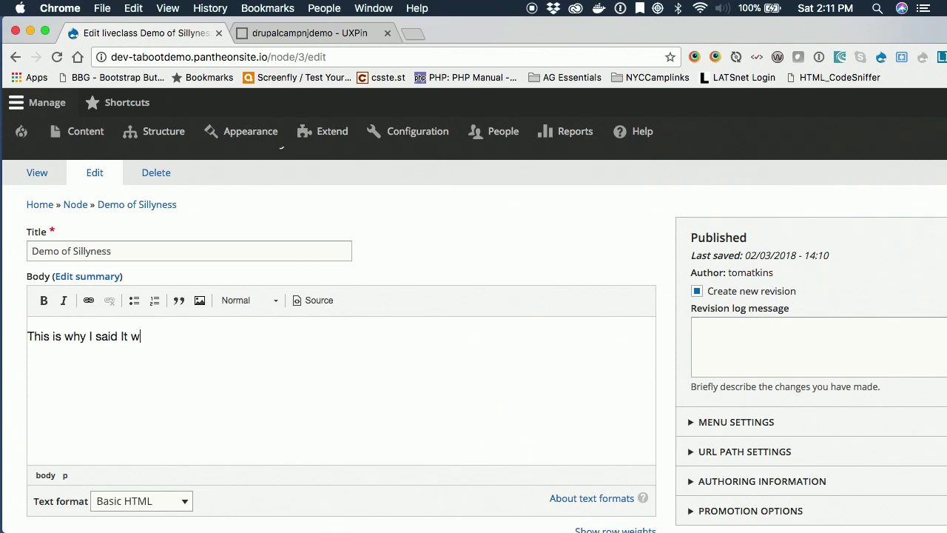
{"action": "type", "text": "as Silly."}
- Enter "Silly I say" as the Simple paragraph's text and set its background to Green strong
{"action": "scroll", "coordinate": [92, 437], "scroll_direction": "down", "scroll_amount": 3}
{"action": "scroll", "coordinate": [92, 437], "scroll_direction": "down", "scroll_amount": 5}
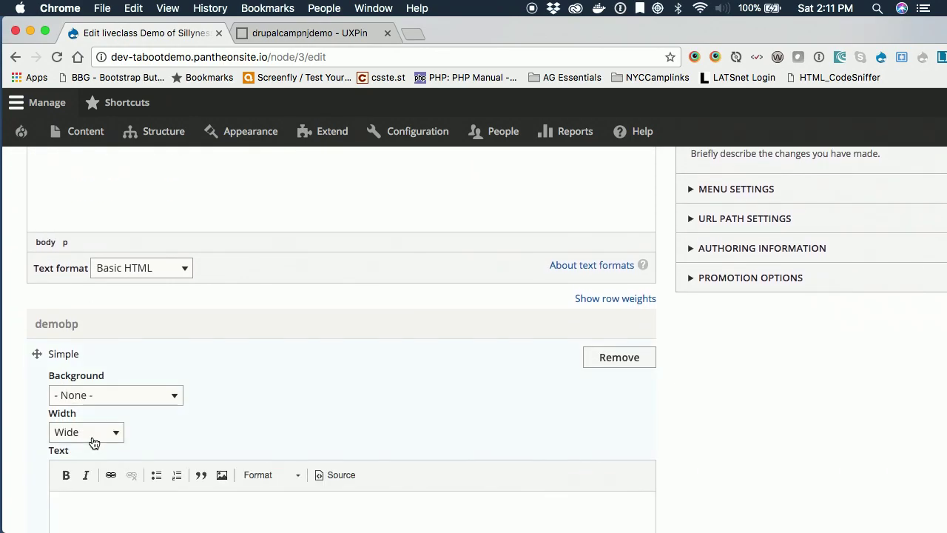
{"action": "scroll", "coordinate": [93, 440], "scroll_direction": "down", "scroll_amount": 3}
{"action": "left_click", "coordinate": [112, 430]}
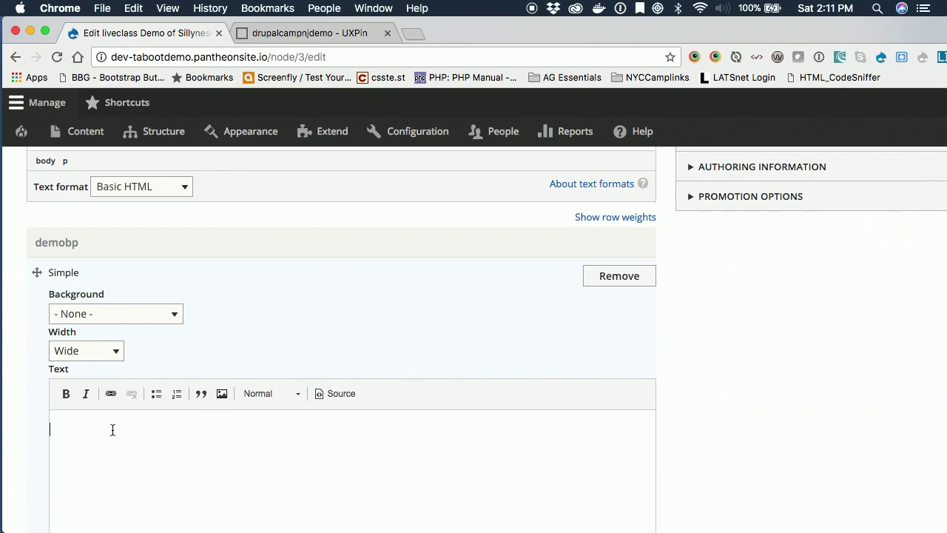
{"action": "type", "text": "Silly I say"}
{"action": "left_click", "coordinate": [122, 317]}
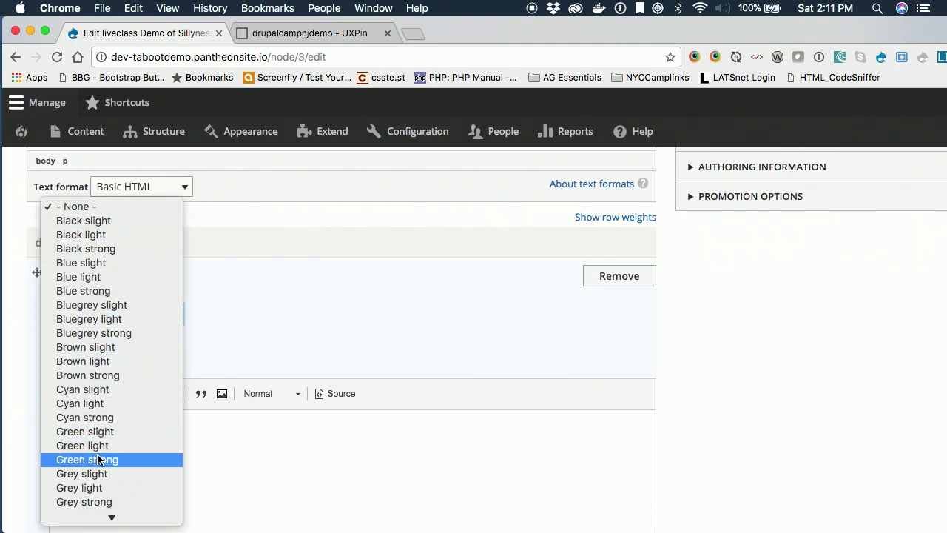
{"action": "left_click", "coordinate": [97, 453]}
- Save the liveclass item and look over the text and guitar image on its updated page
{"action": "scroll", "coordinate": [118, 442], "scroll_direction": "down", "scroll_amount": 10}
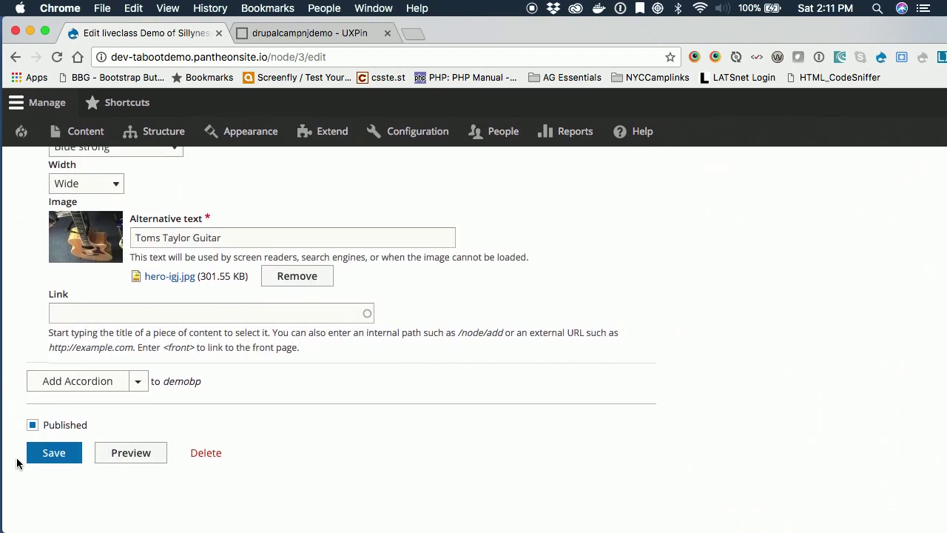
{"action": "left_click", "coordinate": [53, 453]}
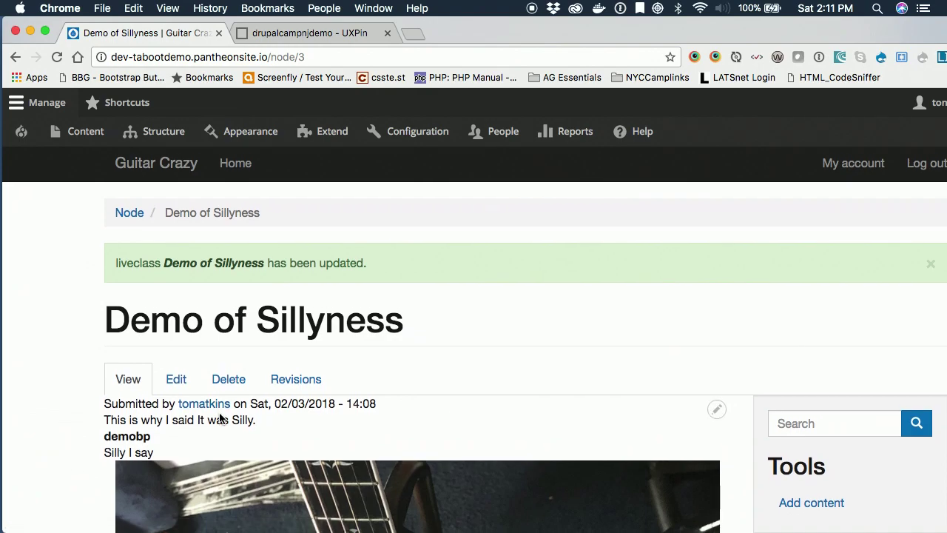
{"action": "scroll", "coordinate": [218, 385], "scroll_direction": "down", "scroll_amount": 3}
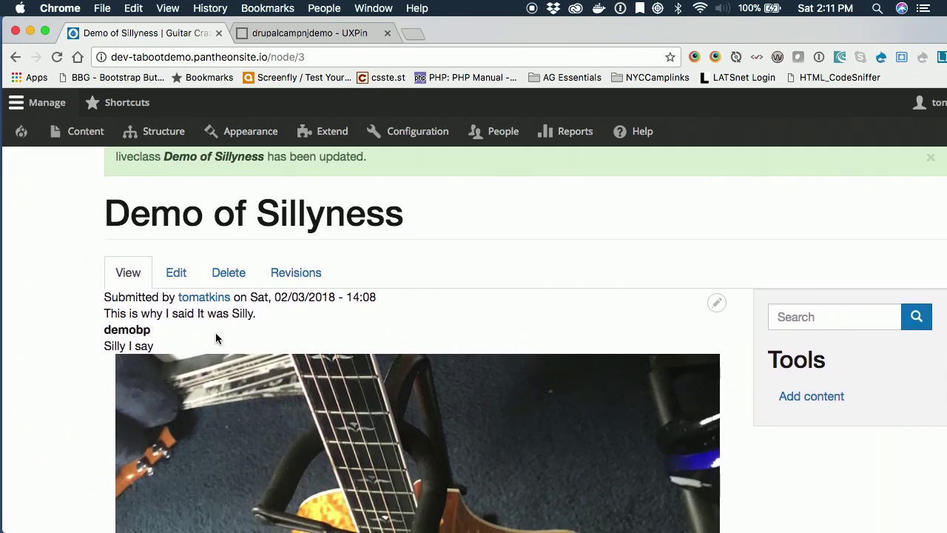
{"action": "scroll", "coordinate": [215, 338], "scroll_direction": "down", "scroll_amount": 3}
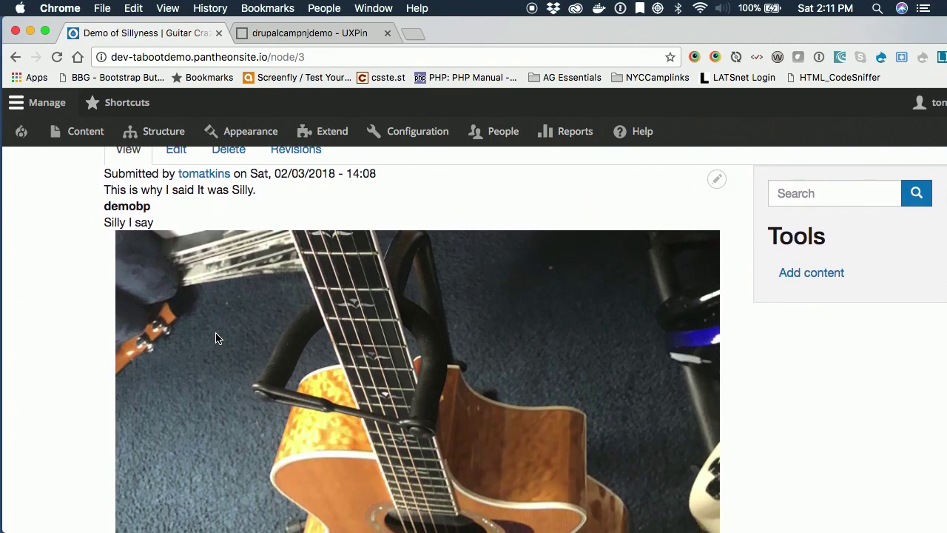
{"action": "scroll", "coordinate": [114, 219], "scroll_direction": "down", "scroll_amount": 3}
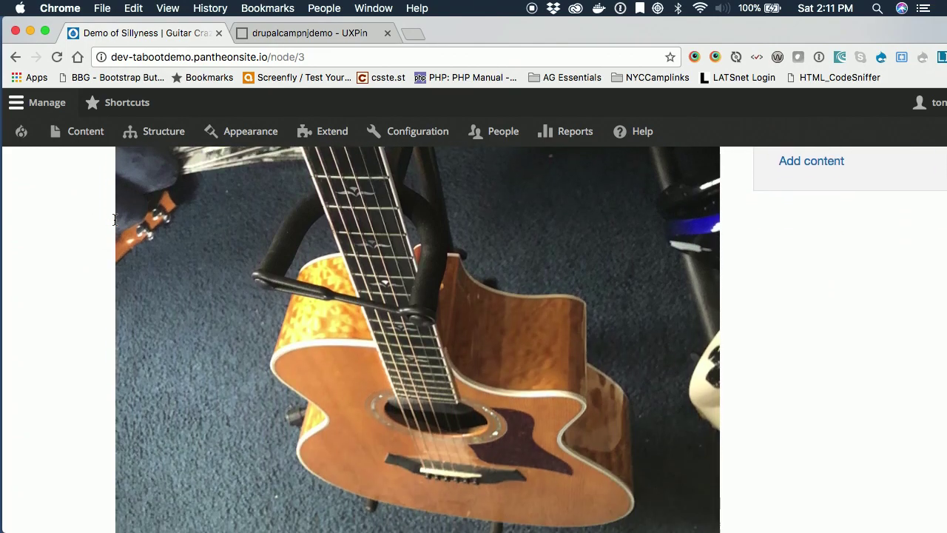
{"action": "scroll", "coordinate": [114, 219], "scroll_direction": "up", "scroll_amount": 6}
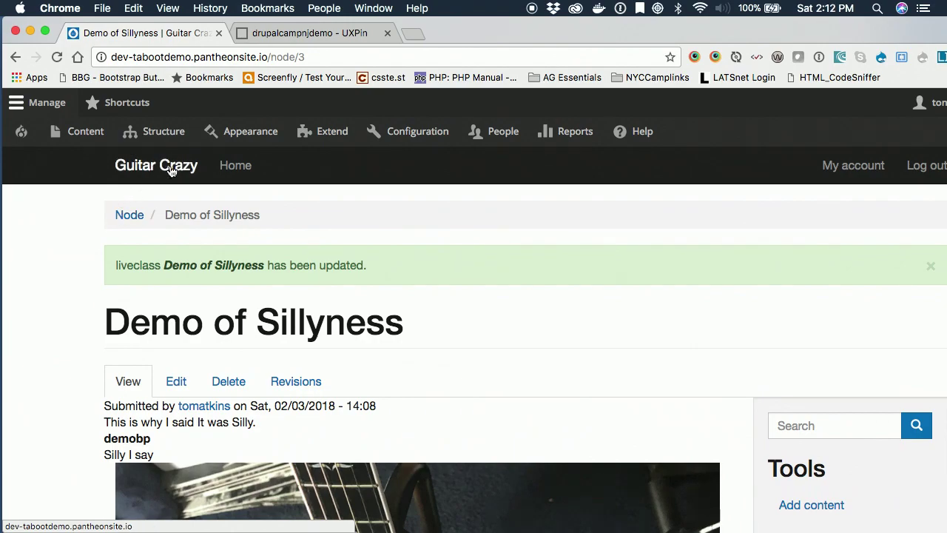
- Go to the site's content list and open the Demo of Sillyness item for editing
{"action": "mouse_move", "coordinate": [188, 146]}
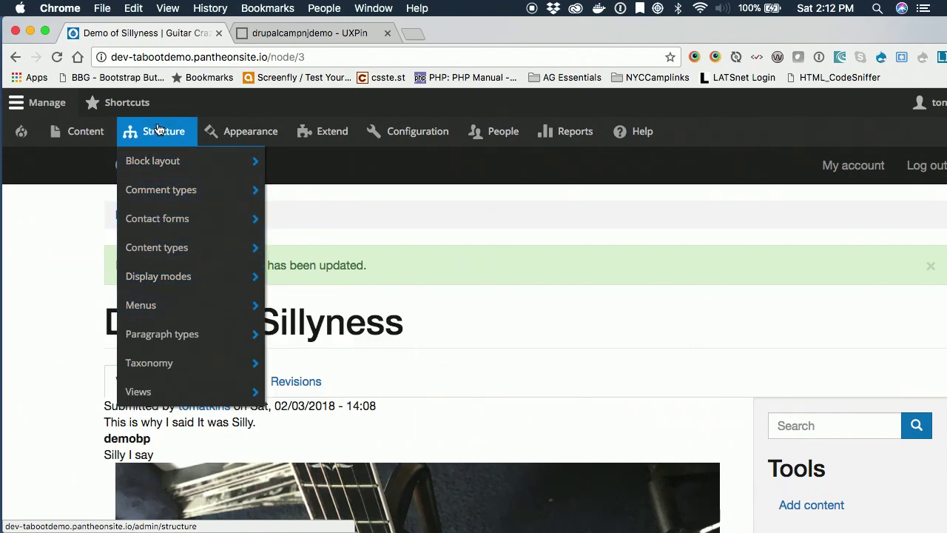
{"action": "left_click", "coordinate": [158, 130]}
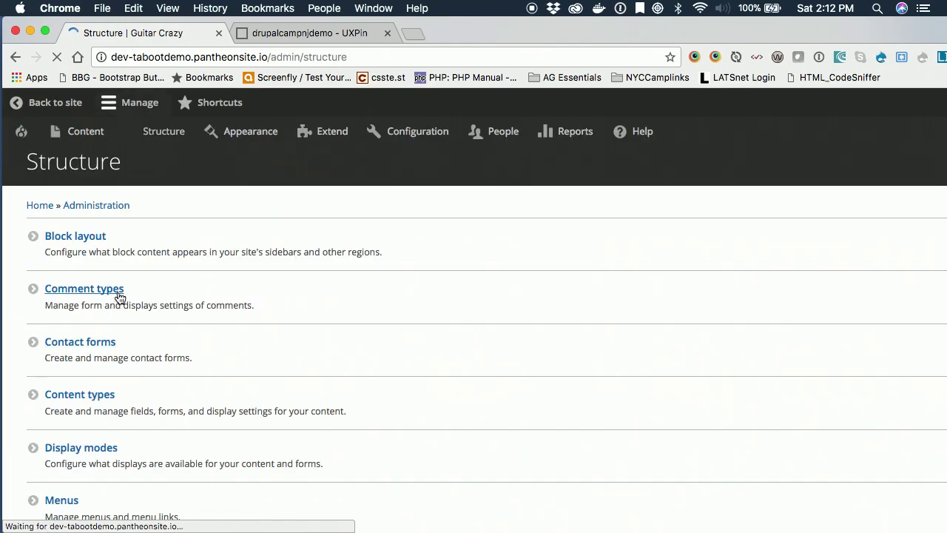
{"action": "left_click", "coordinate": [87, 133]}
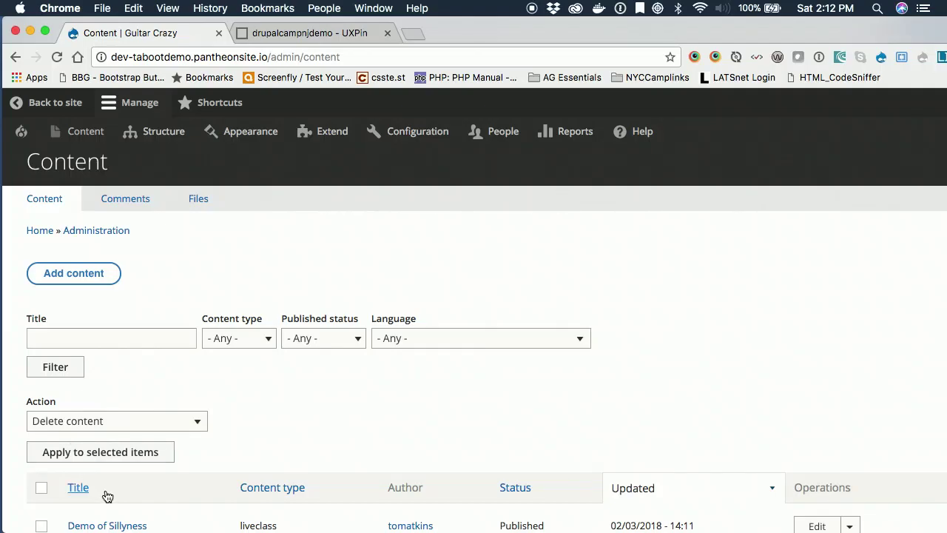
{"action": "scroll", "coordinate": [359, 490], "scroll_direction": "down", "scroll_amount": 2}
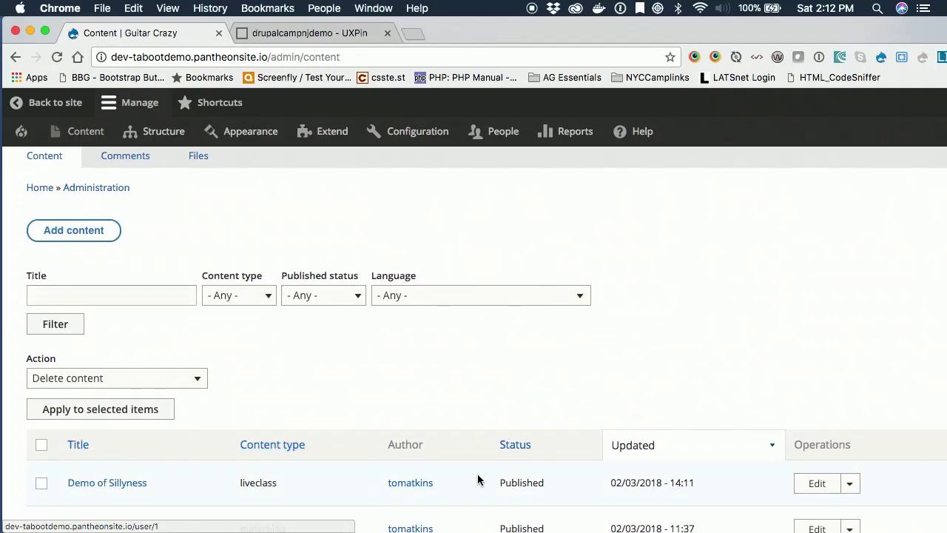
{"action": "left_click", "coordinate": [811, 484]}
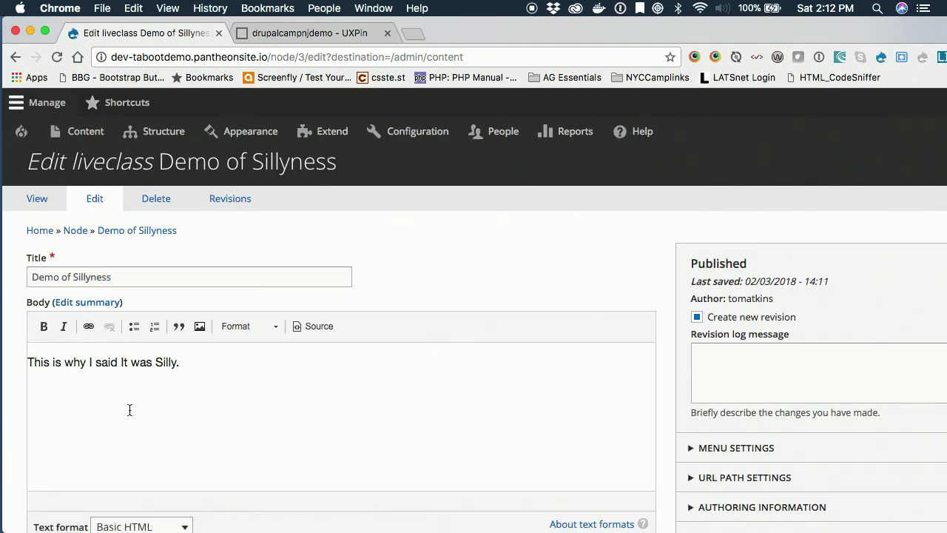
- Change the Simple paragraph's background to Black strong and save the item
{"action": "scroll", "coordinate": [129, 408], "scroll_direction": "down", "scroll_amount": 5}
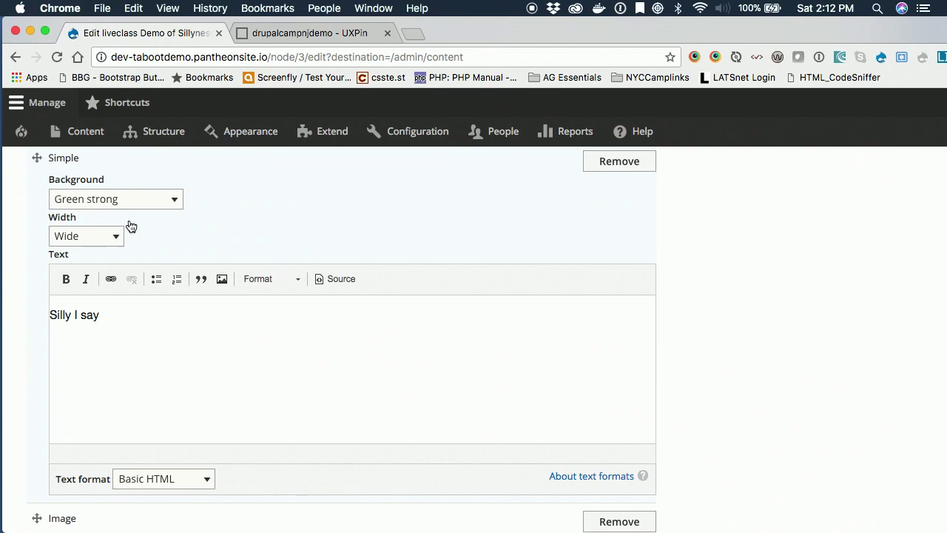
{"action": "left_click", "coordinate": [176, 201]}
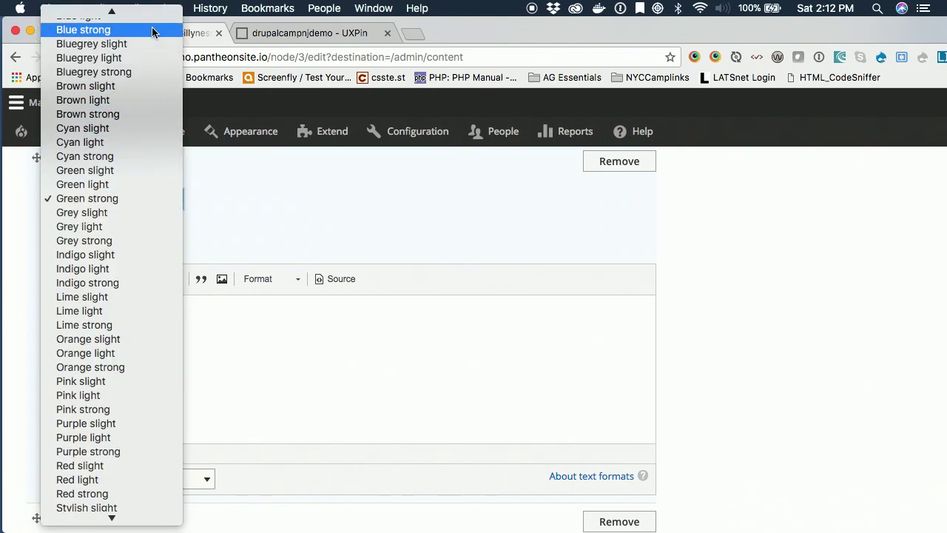
{"action": "scroll", "coordinate": [154, 30], "scroll_direction": "up", "scroll_amount": 5}
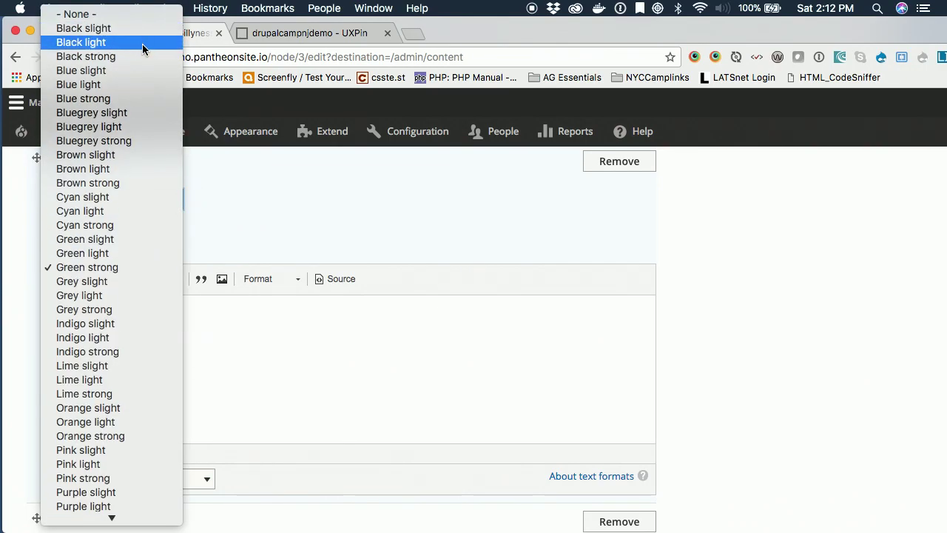
{"action": "left_click", "coordinate": [139, 56]}
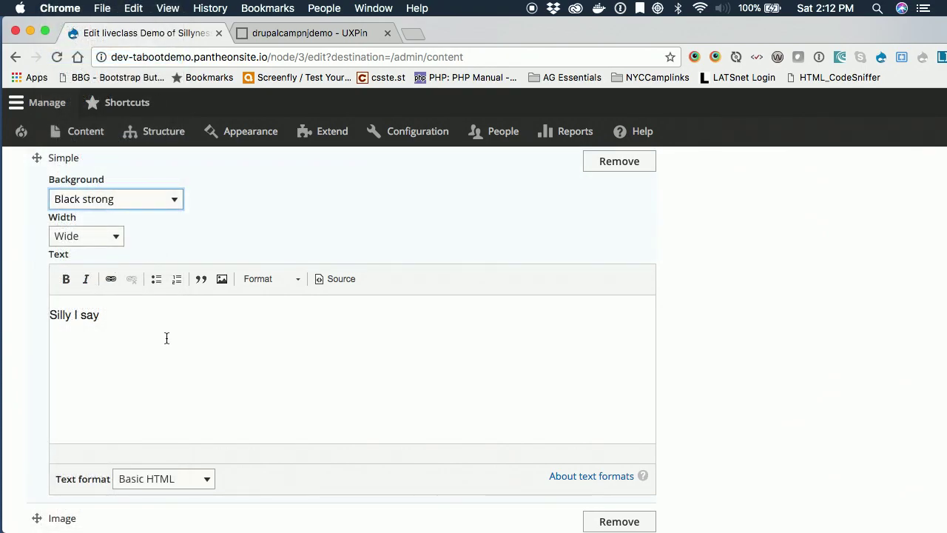
{"action": "scroll", "coordinate": [166, 338], "scroll_direction": "down", "scroll_amount": 10}
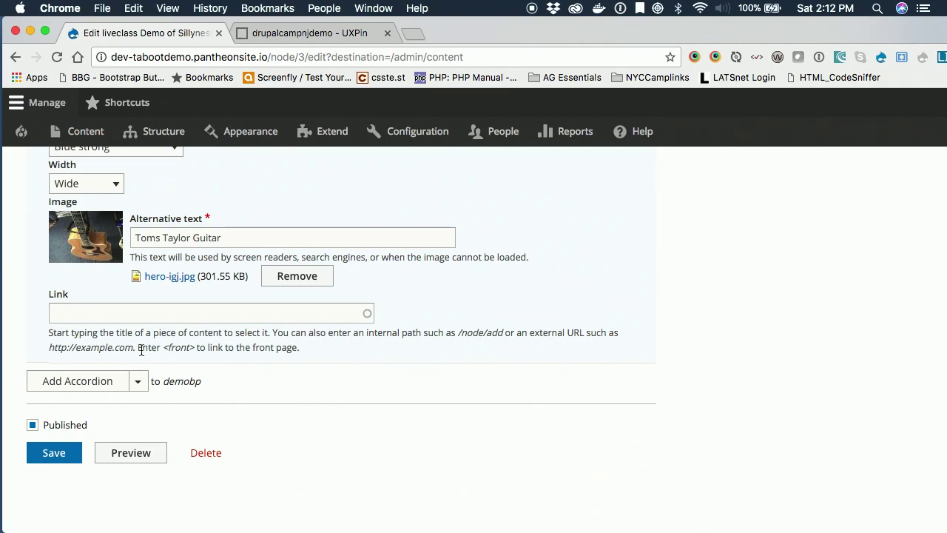
{"action": "left_click", "coordinate": [58, 453]}
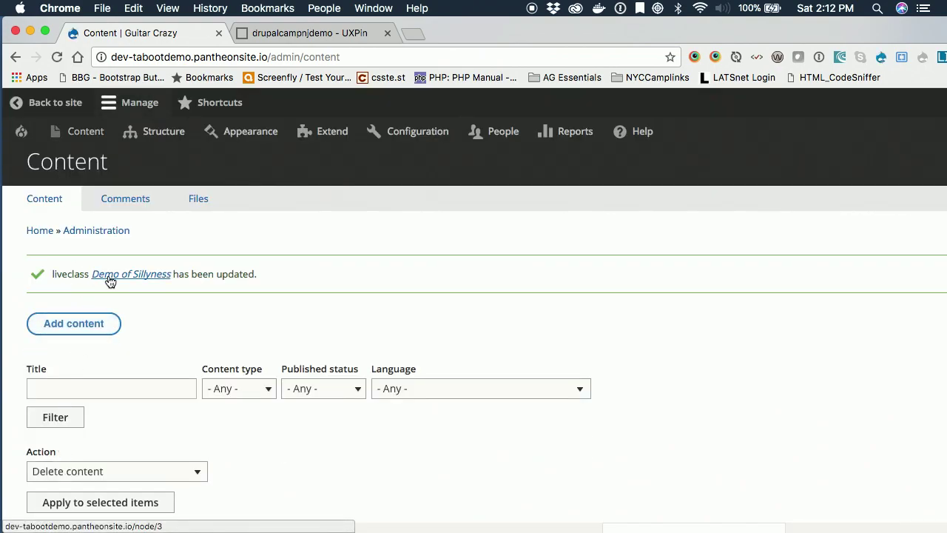
- View the saved Demo of Sillyness page to check the Simple paragraph, and reopen the item for editing
{"action": "left_click", "coordinate": [109, 276]}
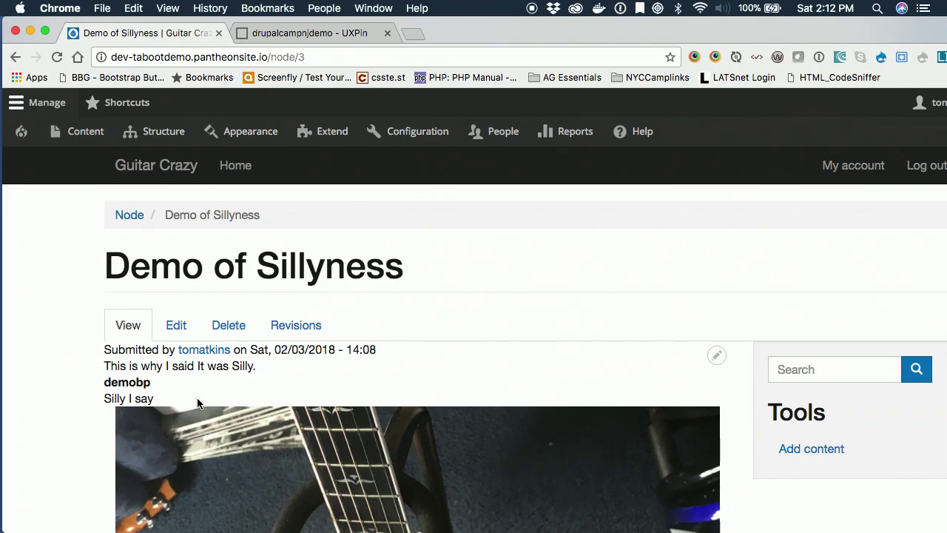
{"action": "scroll", "coordinate": [197, 403], "scroll_direction": "down", "scroll_amount": 3}
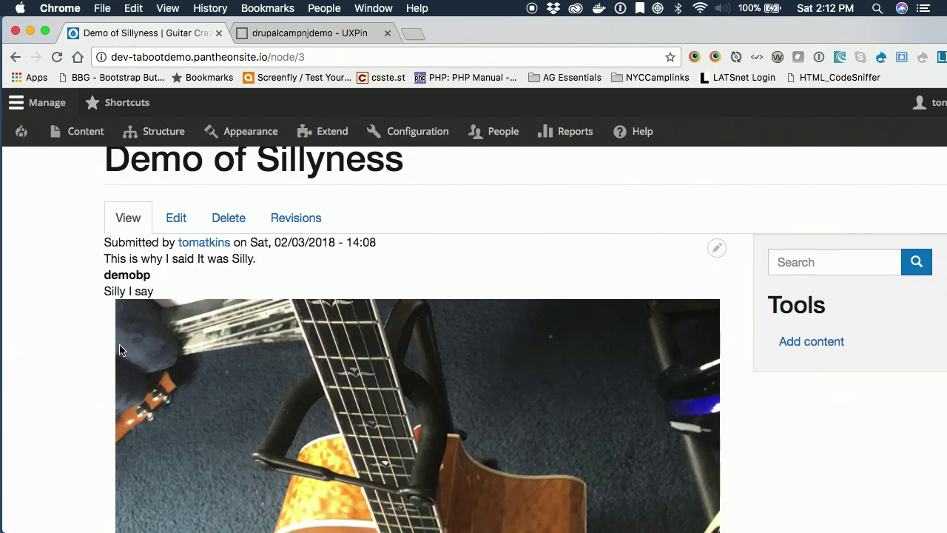
{"action": "mouse_move", "coordinate": [165, 129]}
{"action": "scroll", "coordinate": [99, 236], "scroll_direction": "up", "scroll_amount": 3}
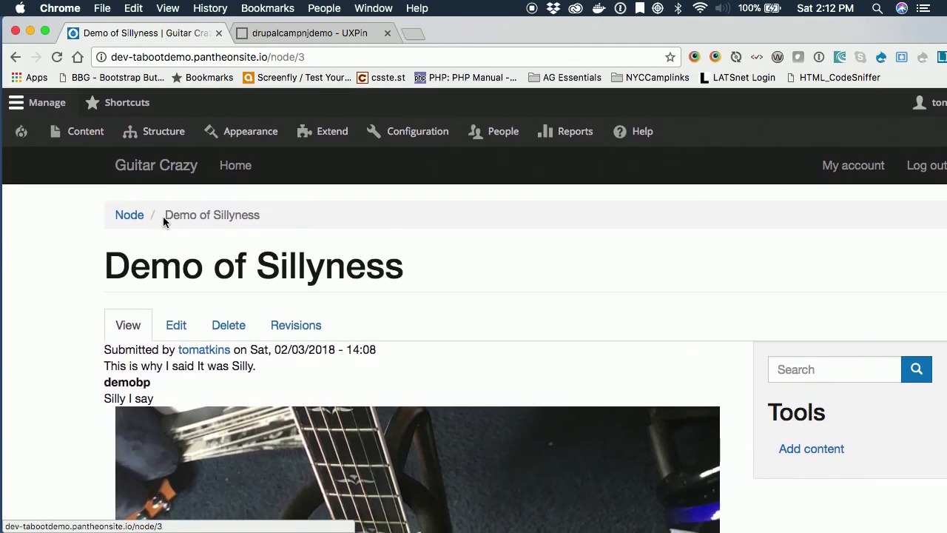
{"action": "left_click", "coordinate": [175, 328]}
- Add a Blank paragraph to the demobp field below the Image paragraph
{"action": "scroll", "coordinate": [175, 331], "scroll_direction": "down", "scroll_amount": 5}
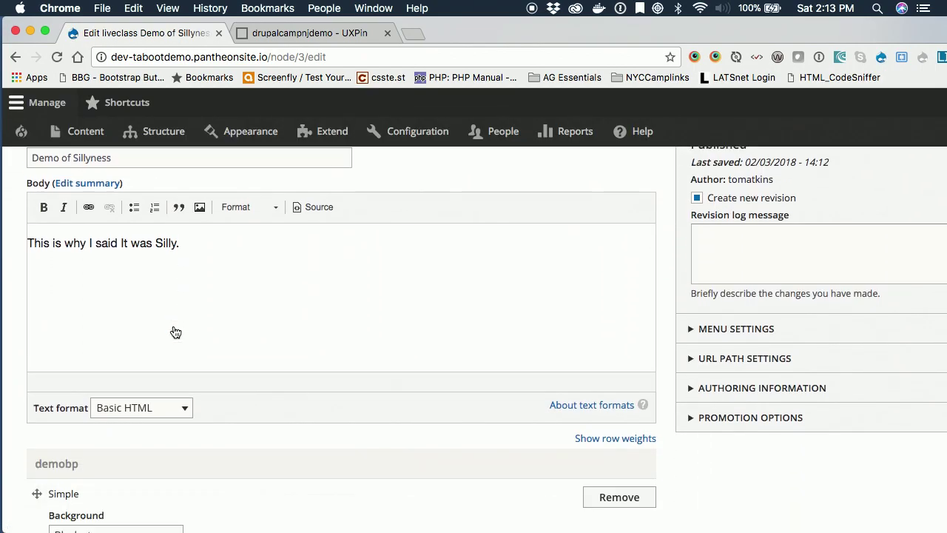
{"action": "scroll", "coordinate": [175, 332], "scroll_direction": "down", "scroll_amount": 10}
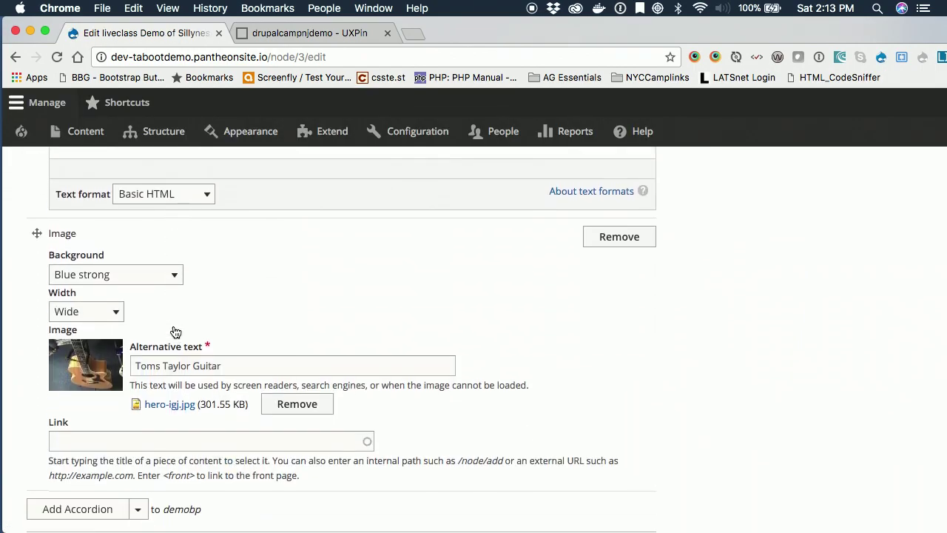
{"action": "left_click", "coordinate": [138, 382]}
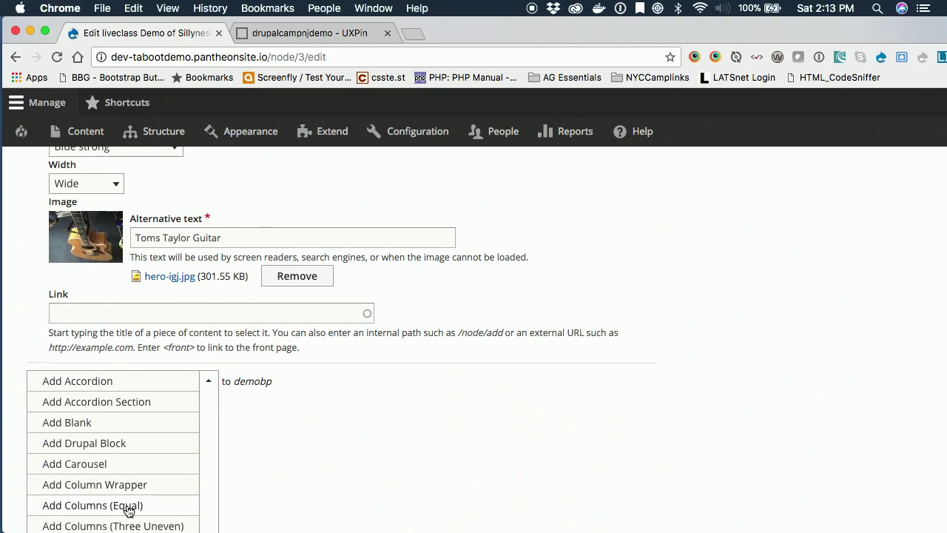
{"action": "scroll", "coordinate": [131, 507], "scroll_direction": "down", "scroll_amount": 3}
{"action": "left_click", "coordinate": [71, 329]}
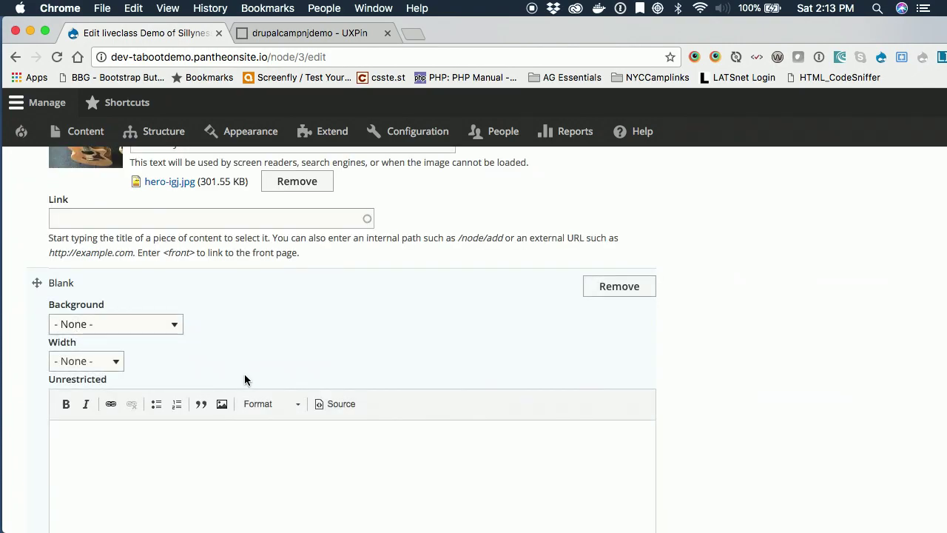
- Set the Blank paragraph's text format to Unrestricted and place the cursor in its empty text area
{"action": "left_click", "coordinate": [163, 453]}
{"action": "scroll", "coordinate": [116, 427], "scroll_direction": "down", "scroll_amount": 5}
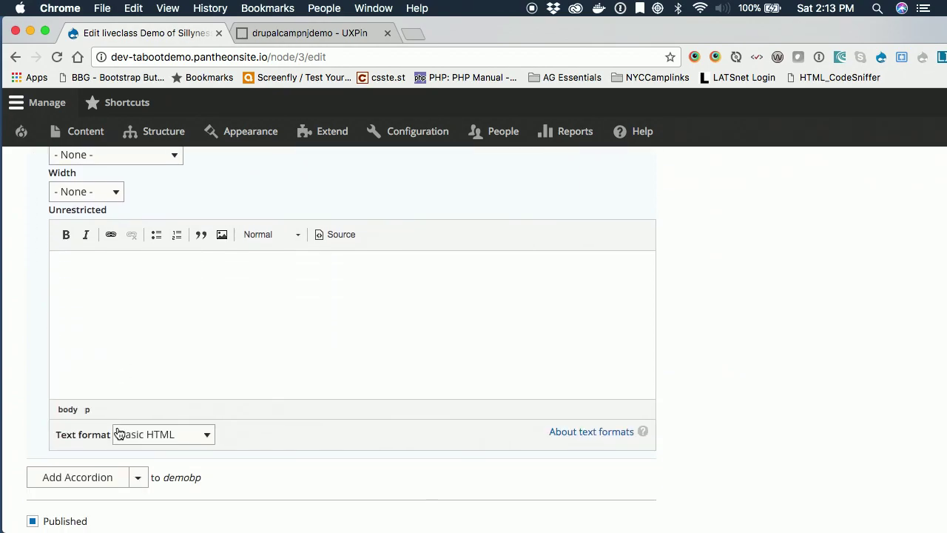
{"action": "left_click", "coordinate": [183, 434]}
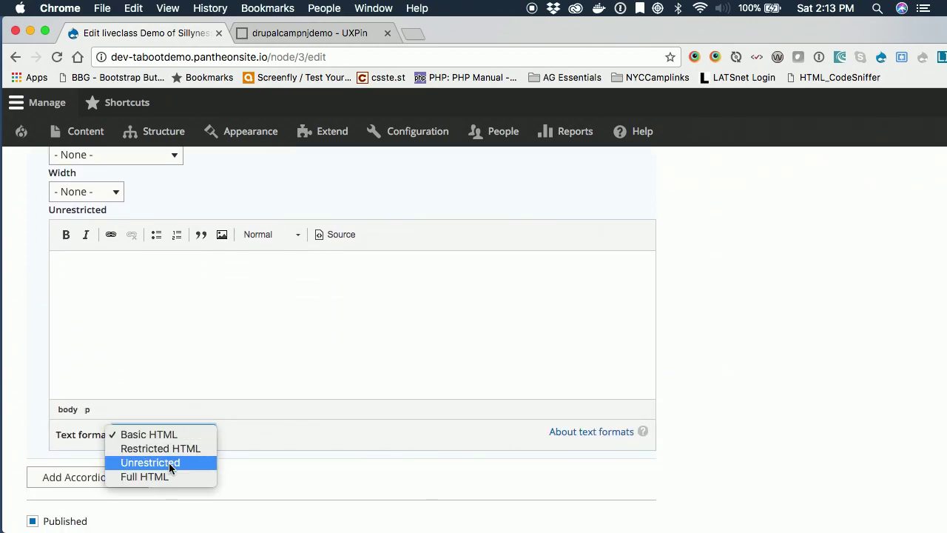
{"action": "left_click", "coordinate": [169, 463]}
{"action": "left_click", "coordinate": [136, 258]}
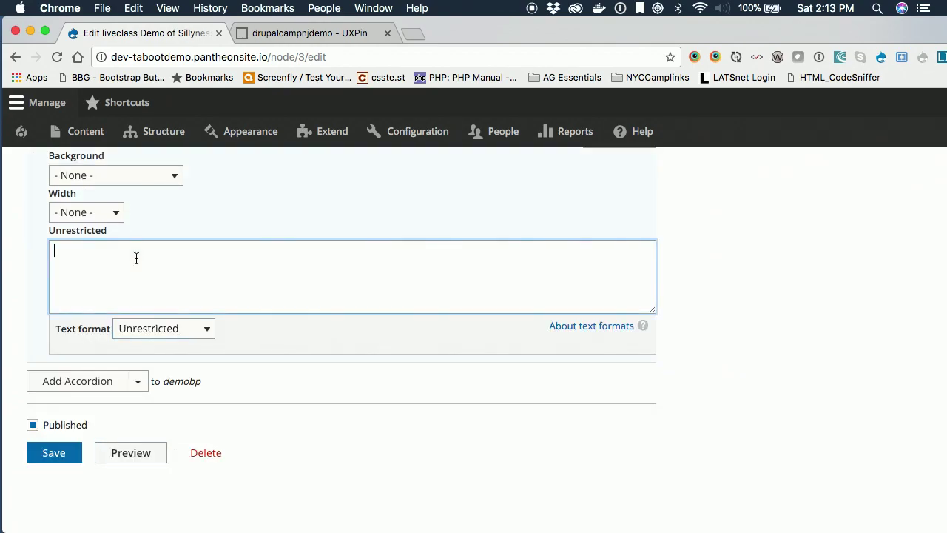
- Add an Accordion paragraph to the demobp field below the Blank paragraph
{"action": "scroll", "coordinate": [136, 257], "scroll_direction": "up", "scroll_amount": 2}
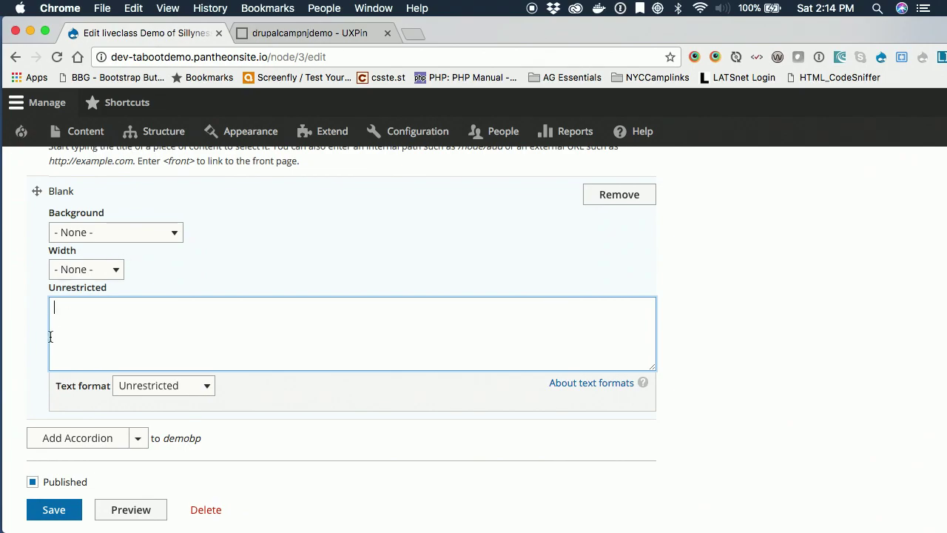
{"action": "mouse_move", "coordinate": [87, 137]}
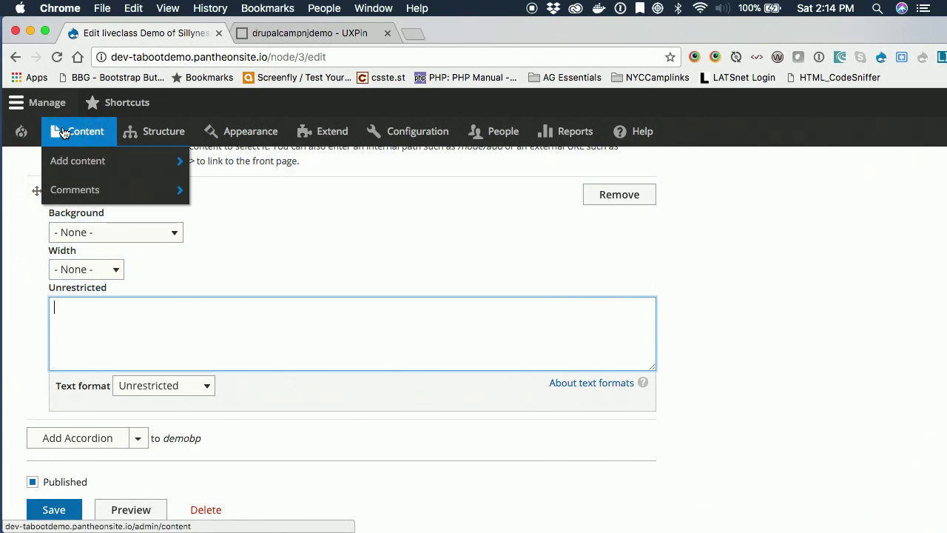
{"action": "scroll", "coordinate": [59, 333], "scroll_direction": "down", "scroll_amount": 2}
{"action": "left_click", "coordinate": [66, 381]}
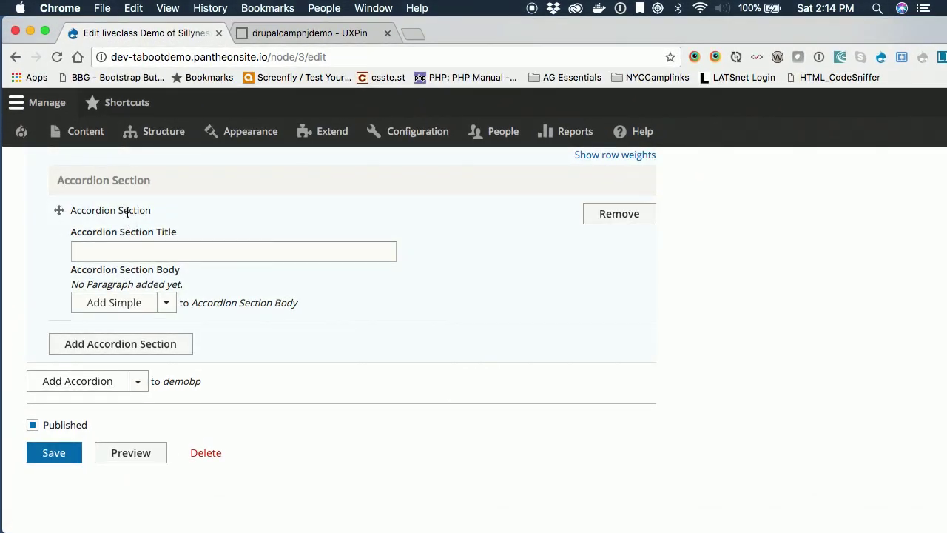
- Add a Simple paragraph to the Accordion Section Body of the new accordion section
{"action": "left_click", "coordinate": [169, 305]}
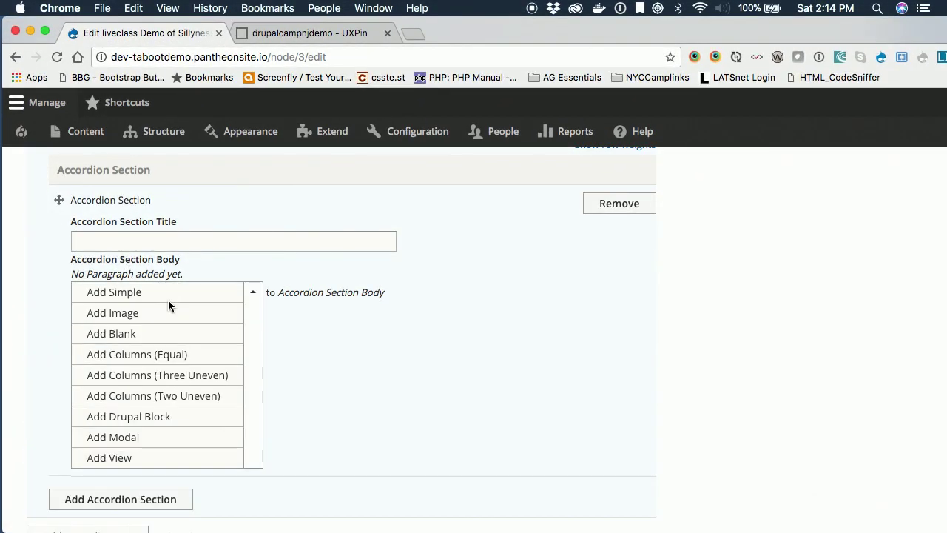
{"action": "left_click", "coordinate": [151, 292]}
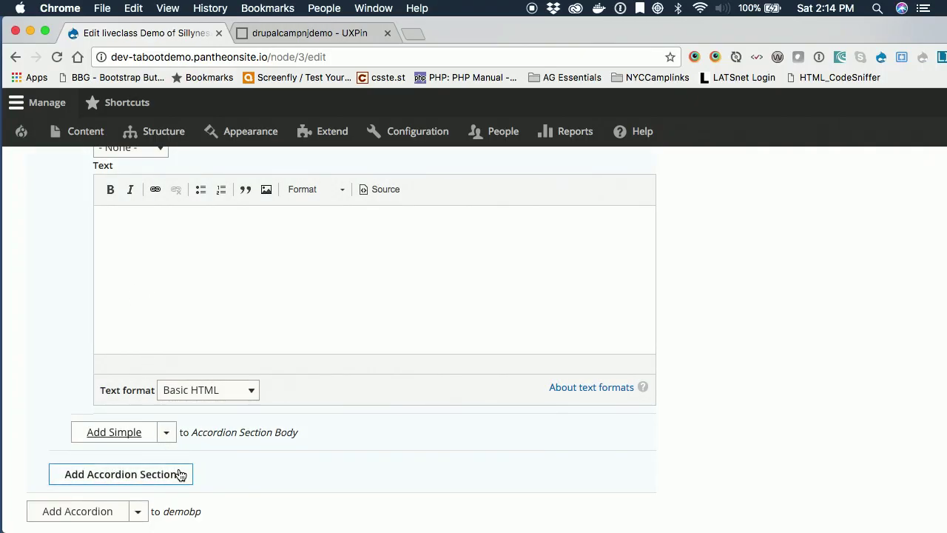
{"action": "mouse_move", "coordinate": [189, 530]}
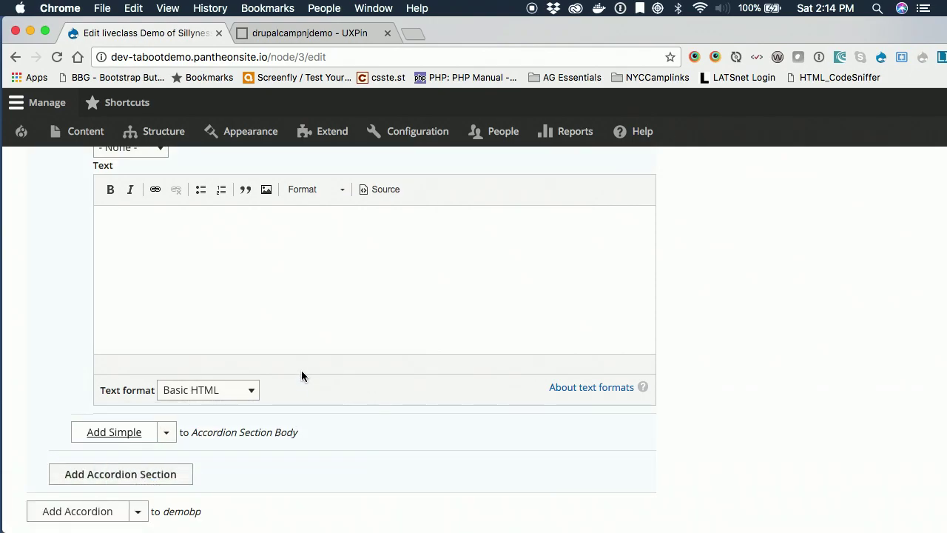
{"action": "scroll", "coordinate": [284, 348], "scroll_direction": "down", "scroll_amount": 4}
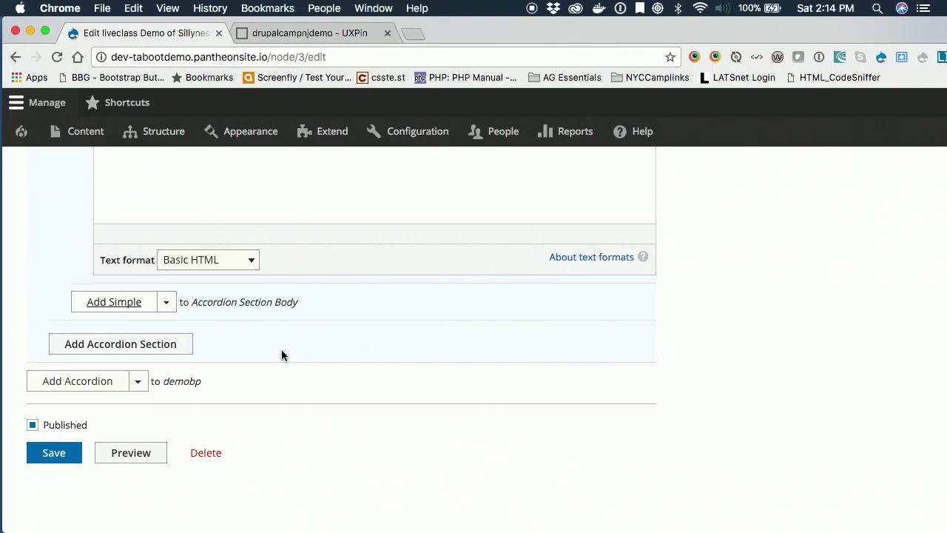
- Switch to the Keynote presentation and advance the Summary of Demo Details slide to the Body Parts point
{"action": "mouse_move", "coordinate": [381, 531]}
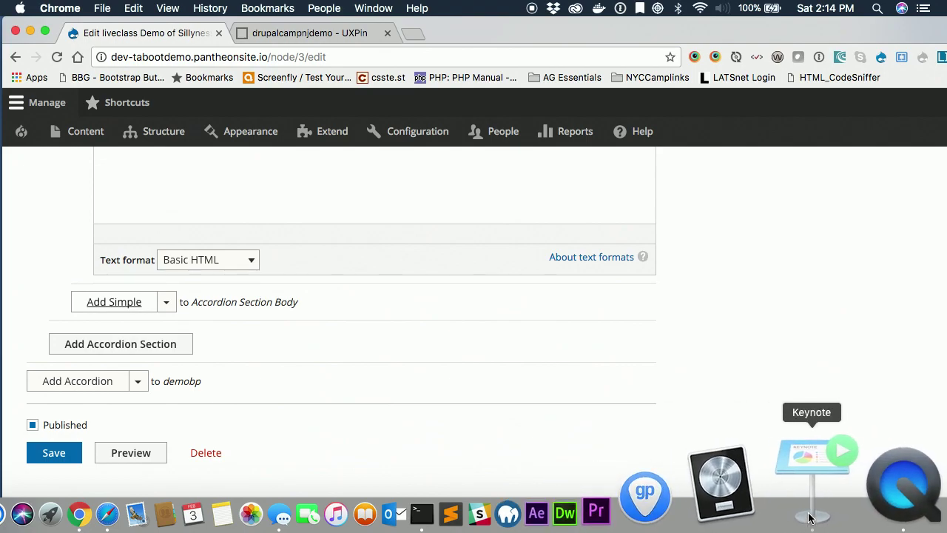
{"action": "left_click", "coordinate": [808, 518]}
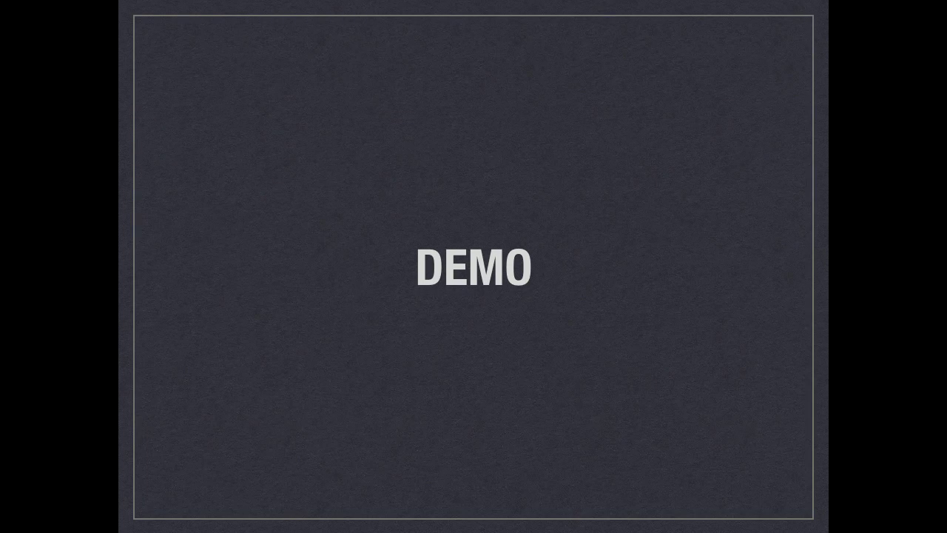
{"action": "key", "text": "Right"}
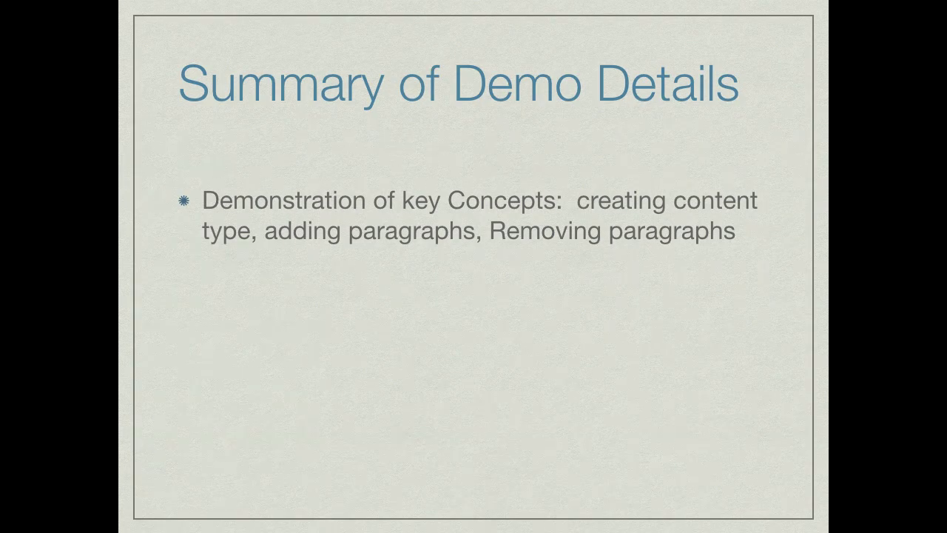
{"action": "key", "text": "Right"}
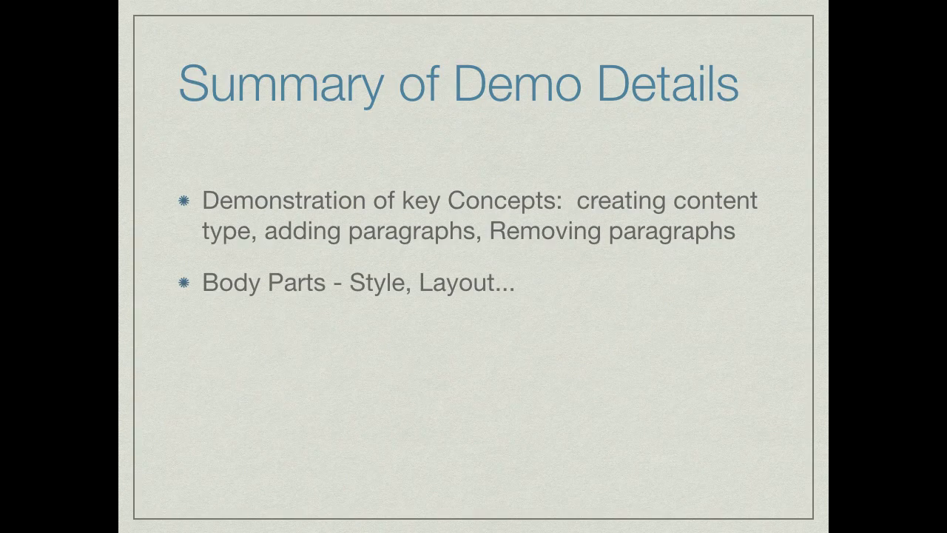
- Switch back to Chrome and mark the Image paragraph in the demobp field for removal
{"action": "key", "text": "super+Tab"}
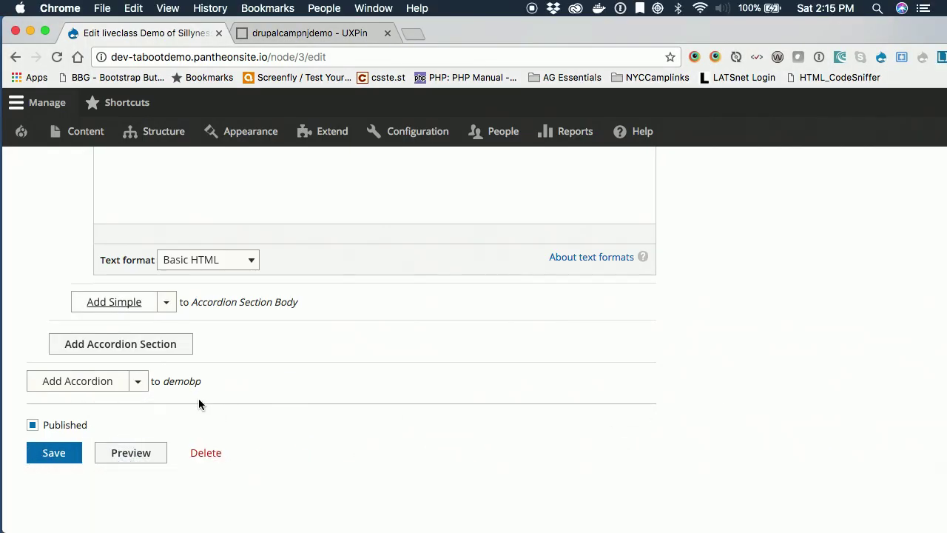
{"action": "scroll", "coordinate": [220, 366], "scroll_direction": "up", "scroll_amount": 10}
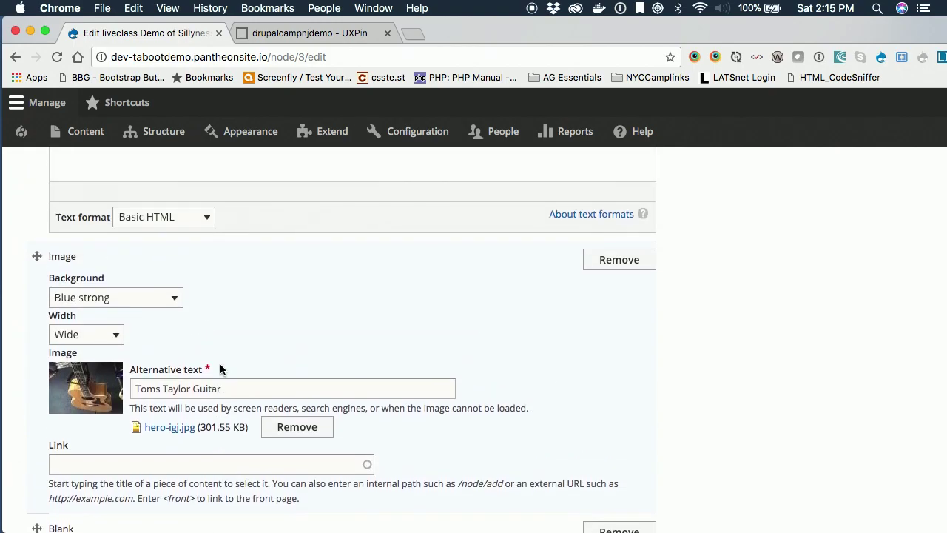
{"action": "left_click", "coordinate": [616, 265]}
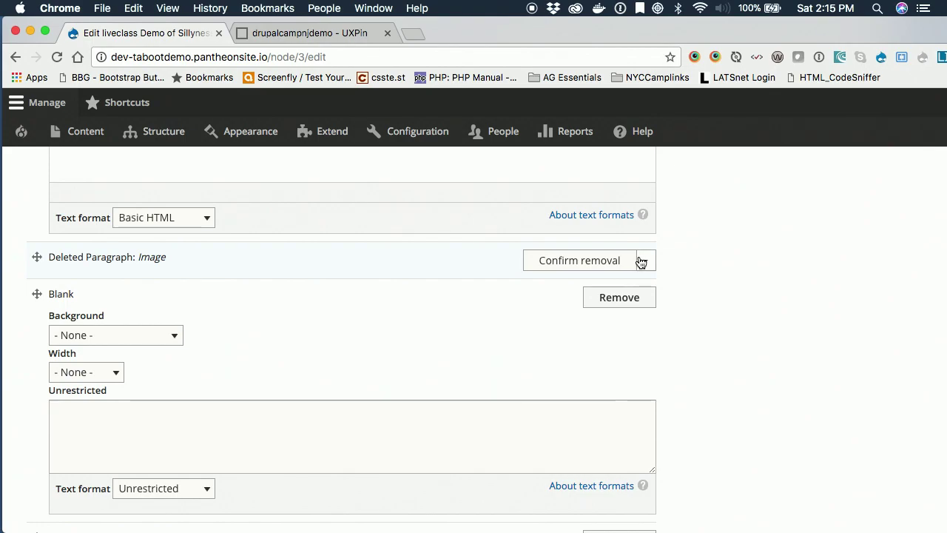
{"action": "left_click", "coordinate": [640, 262]}
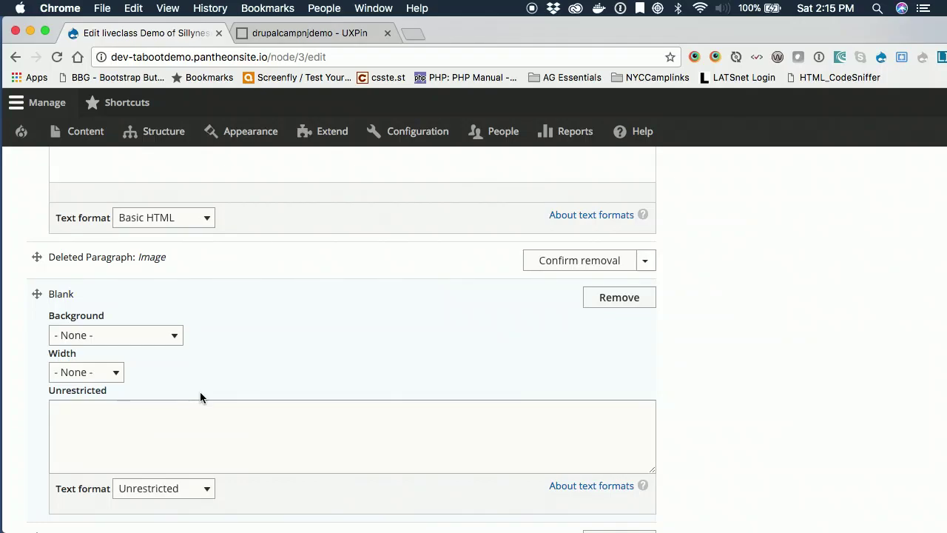
- Return to the Summary of Demo Details slide in Keynote
{"action": "mouse_move", "coordinate": [425, 529]}
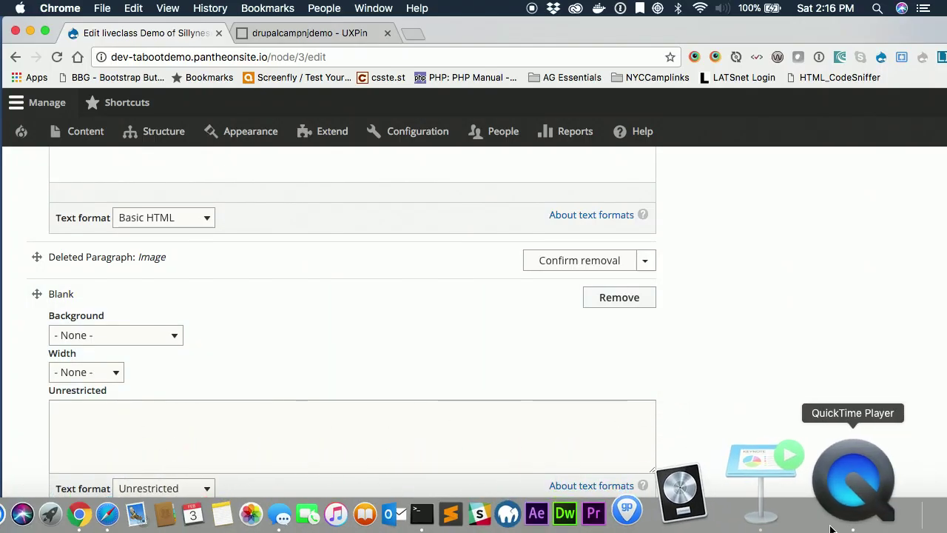
{"action": "left_click", "coordinate": [787, 514]}
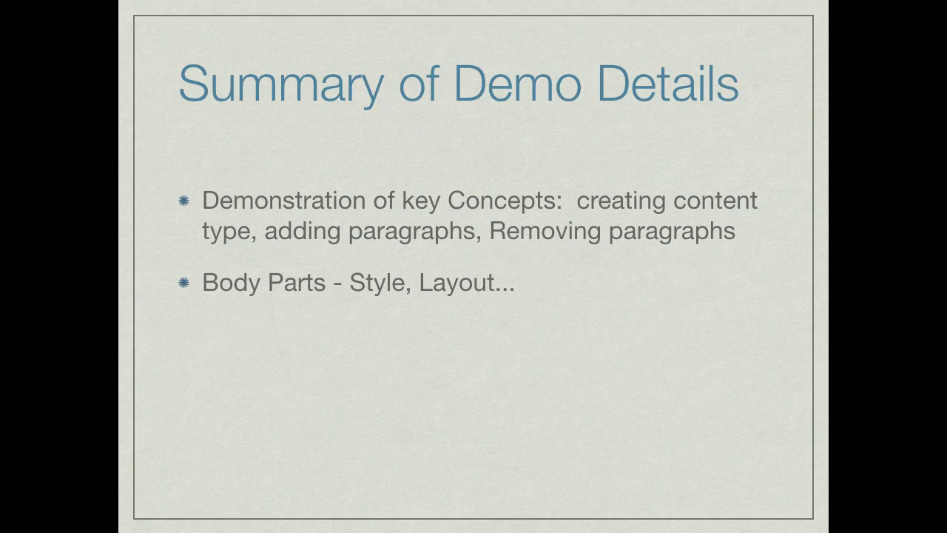